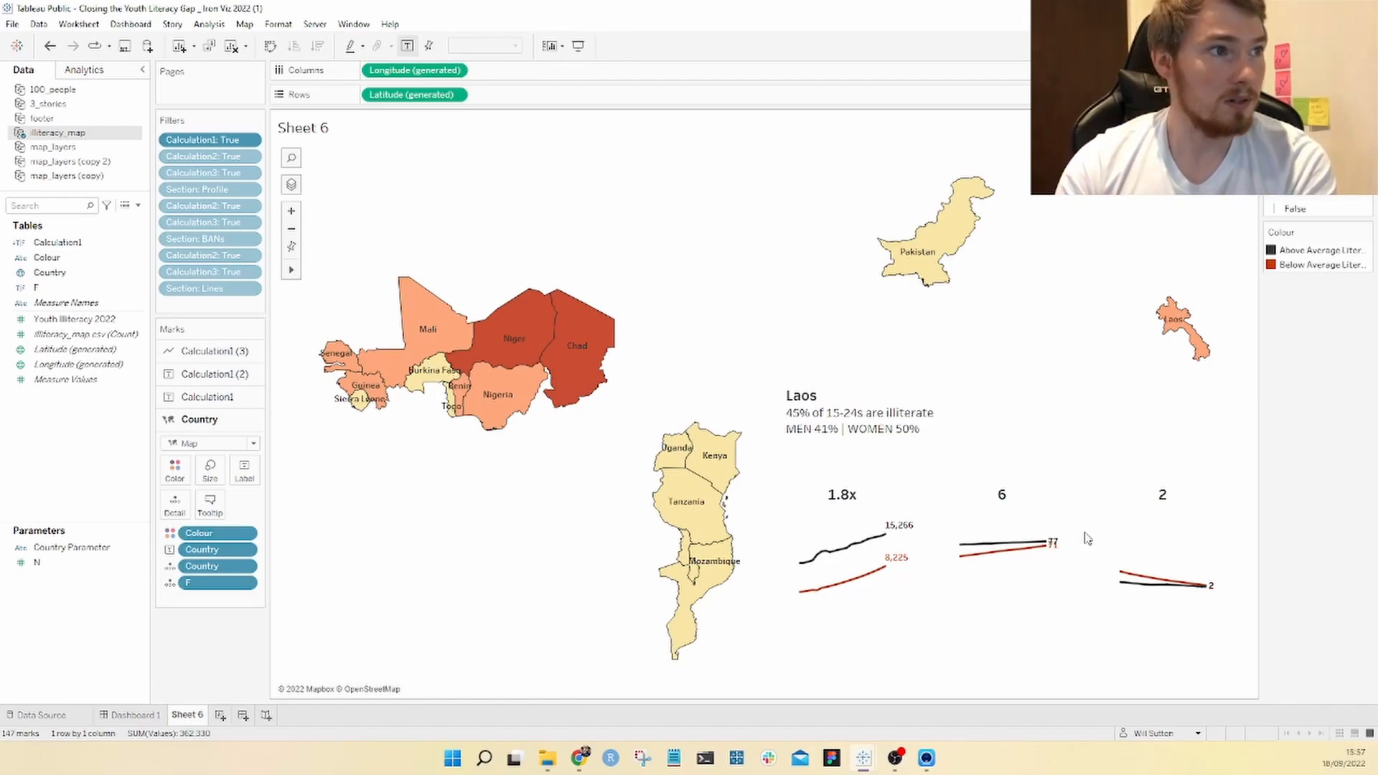
Step: Hide the Calculation1 (3), Calculation1 (2) and Calculation1 layers so that only the Country layer is shown
left_click(65, 277)
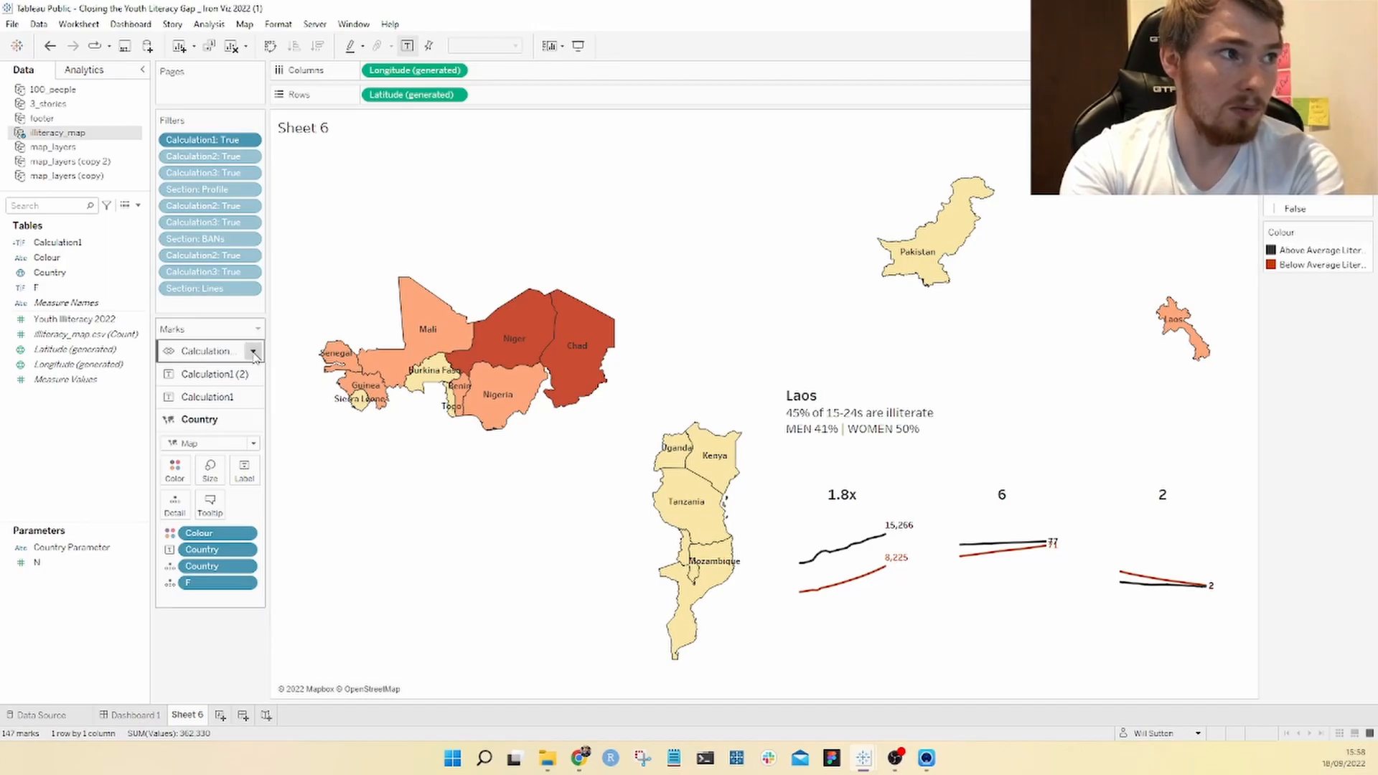
left_click(169, 351)
left_click(169, 374)
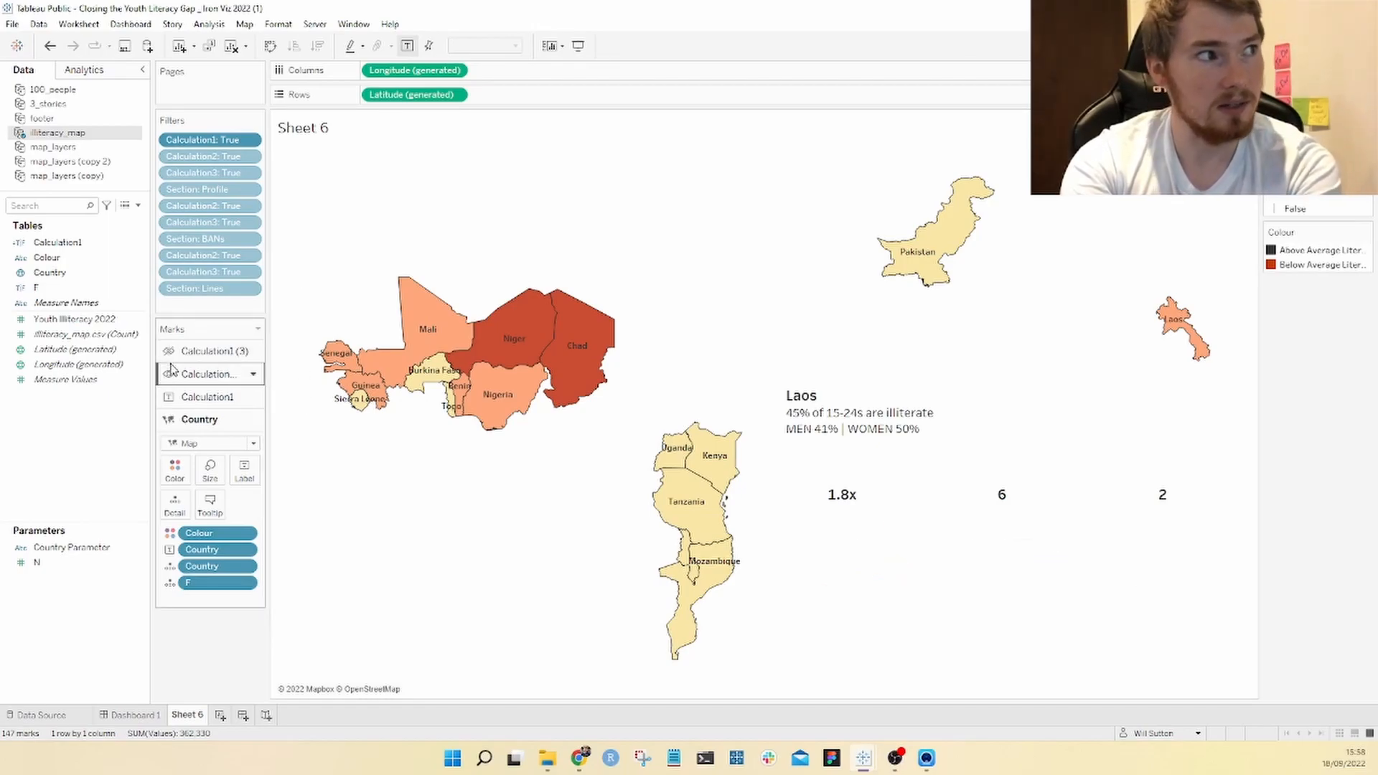
left_click(169, 397)
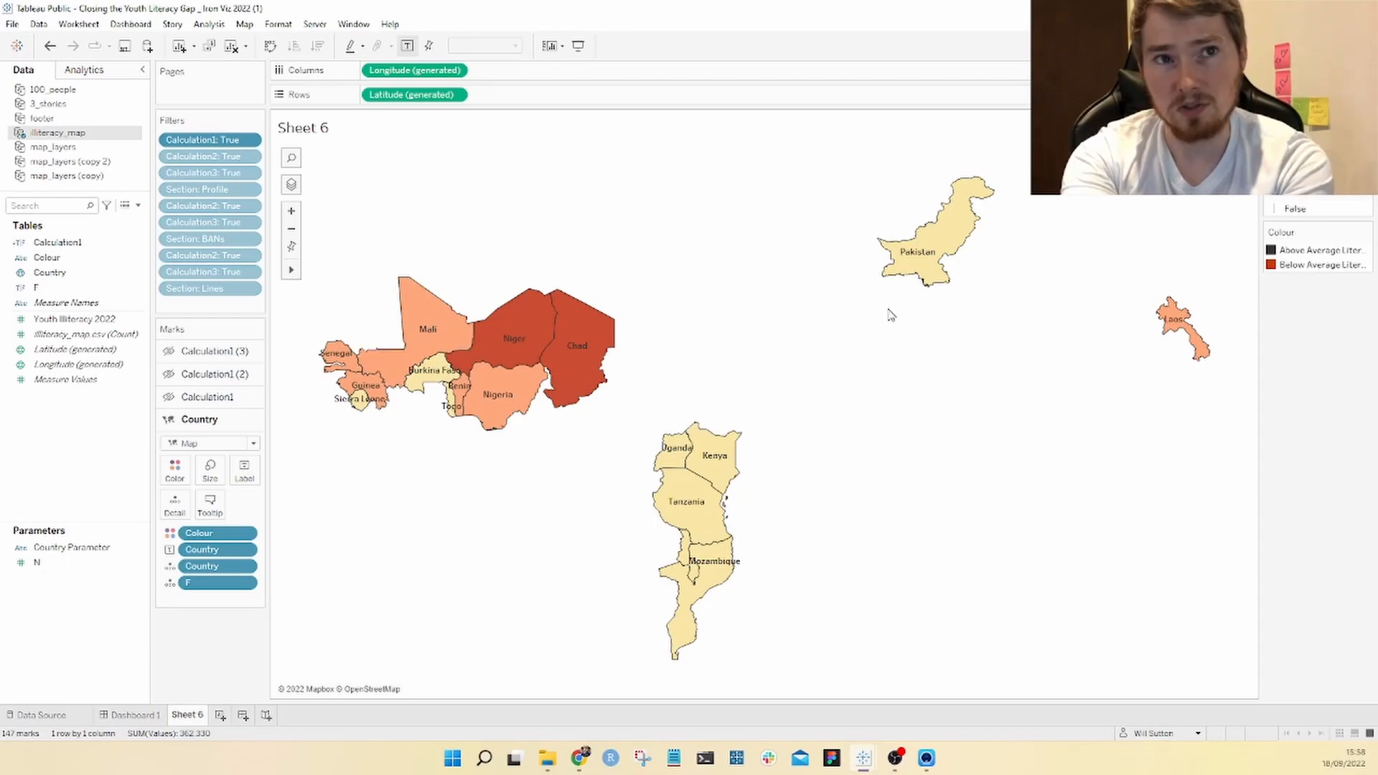
Step: Open the map's background layer settings and toggle the Base layer
left_click(245, 23)
left_click(294, 110)
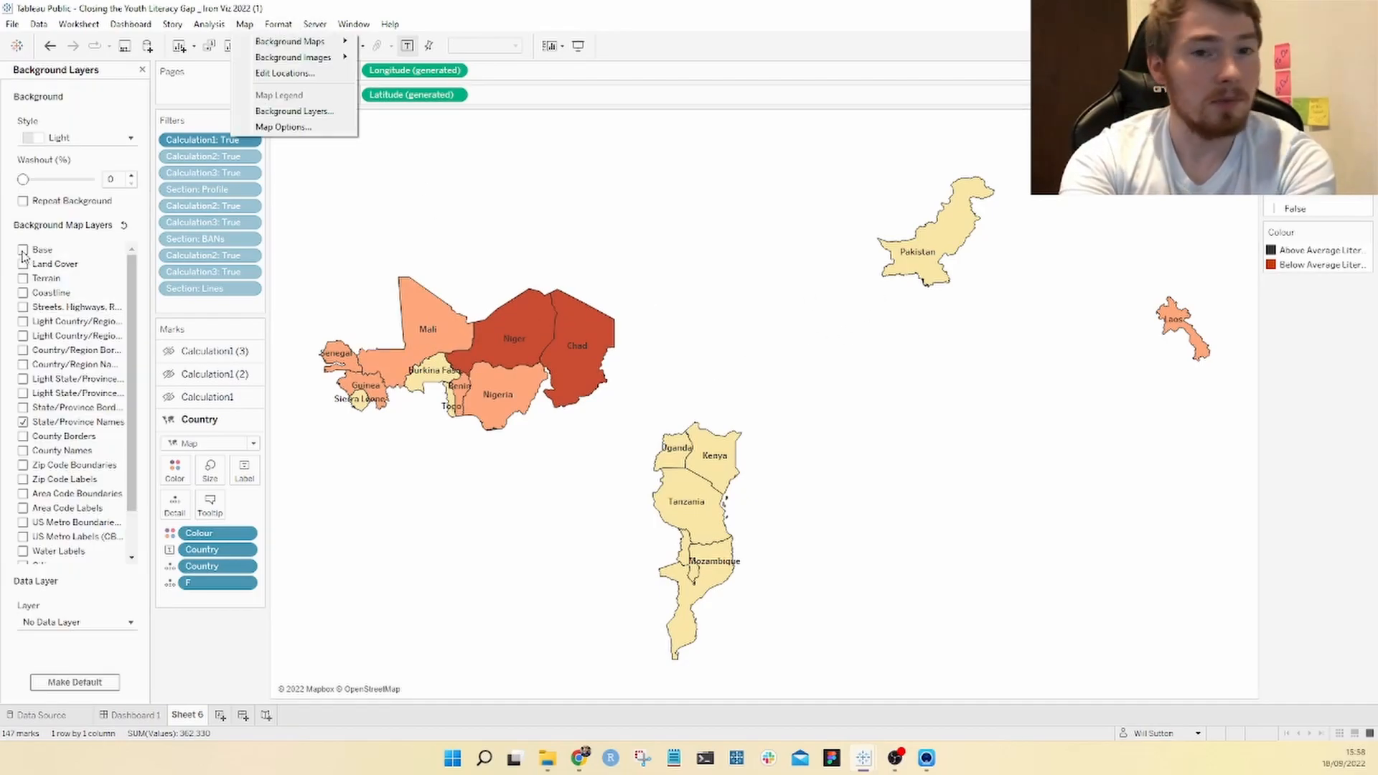
left_click(23, 250)
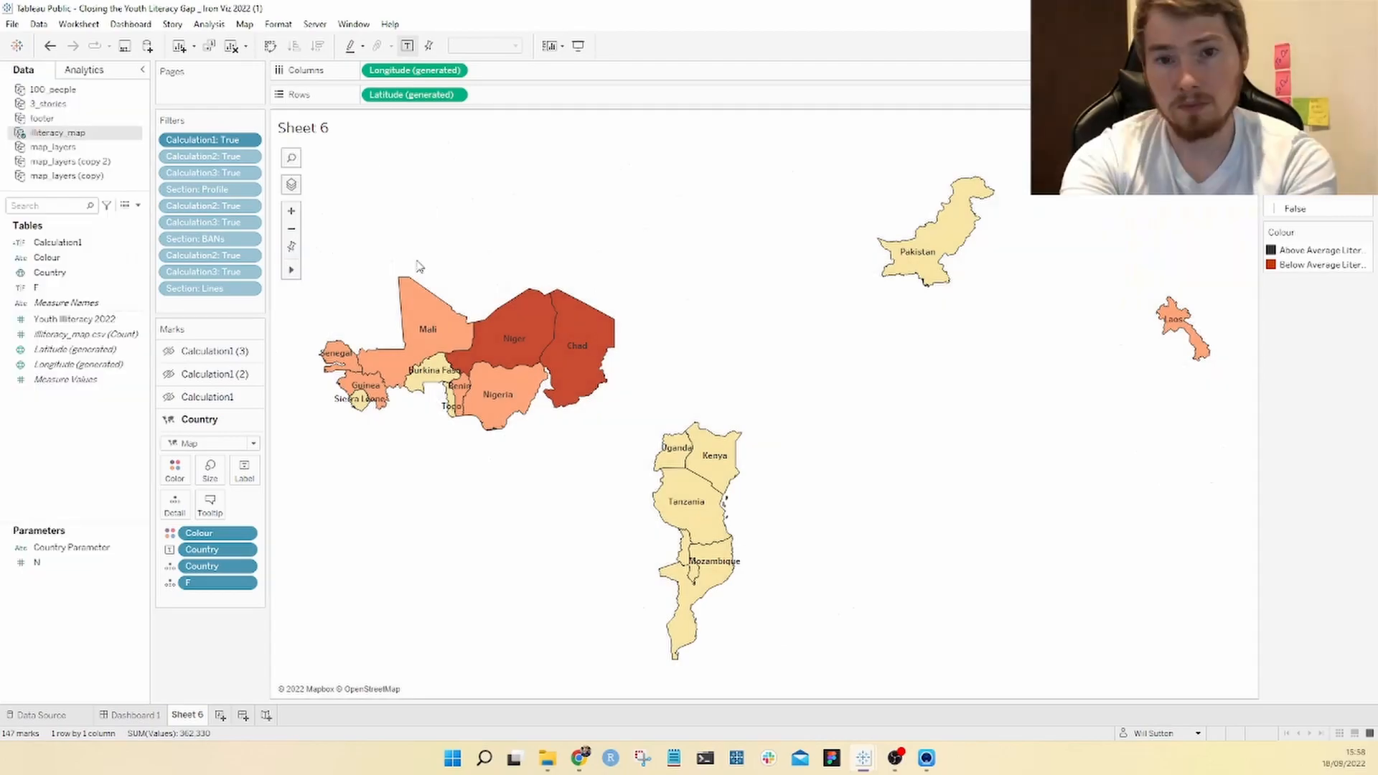
Step: Switch to the map_layers data source and show the Calculation1, Calculation1 (2) and Calculation1 (3) layers again
left_click(49, 148)
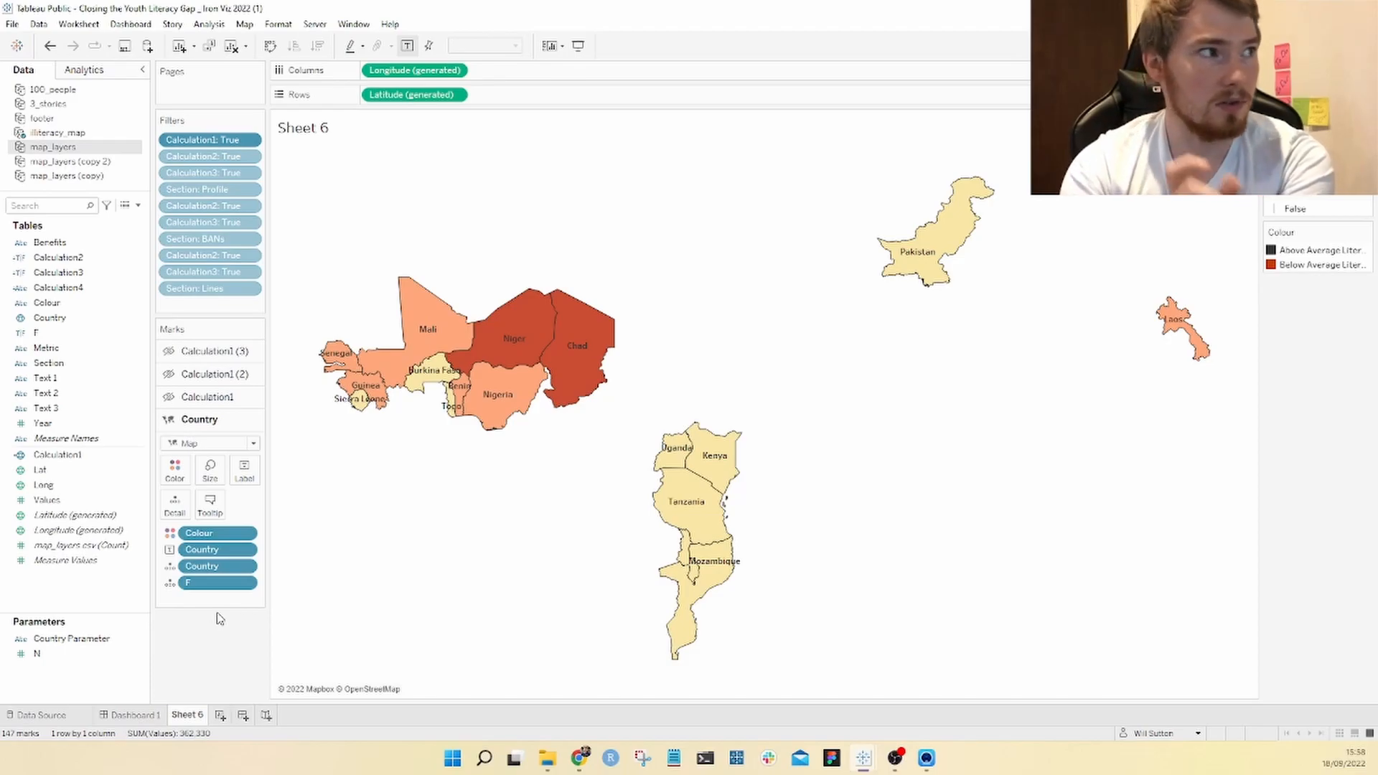
left_click(169, 397)
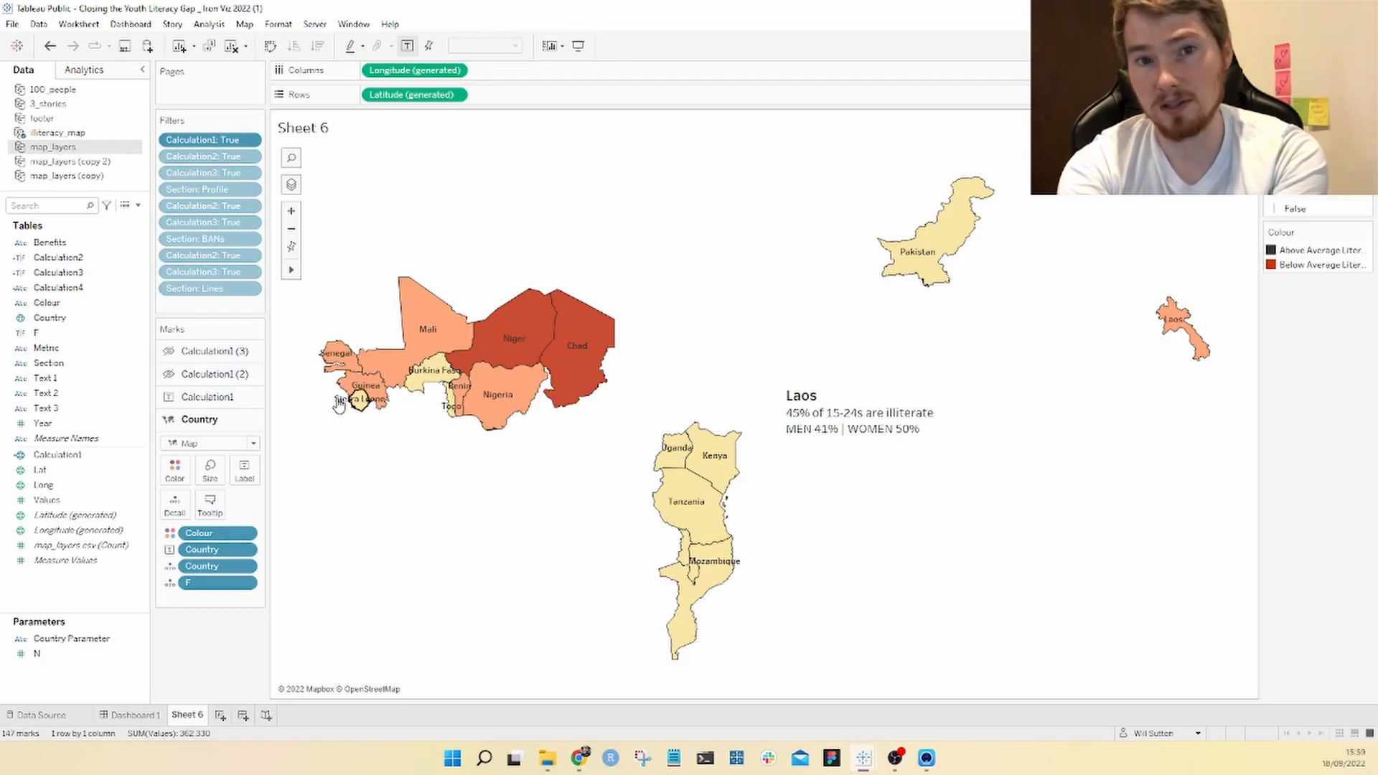
left_click(169, 374)
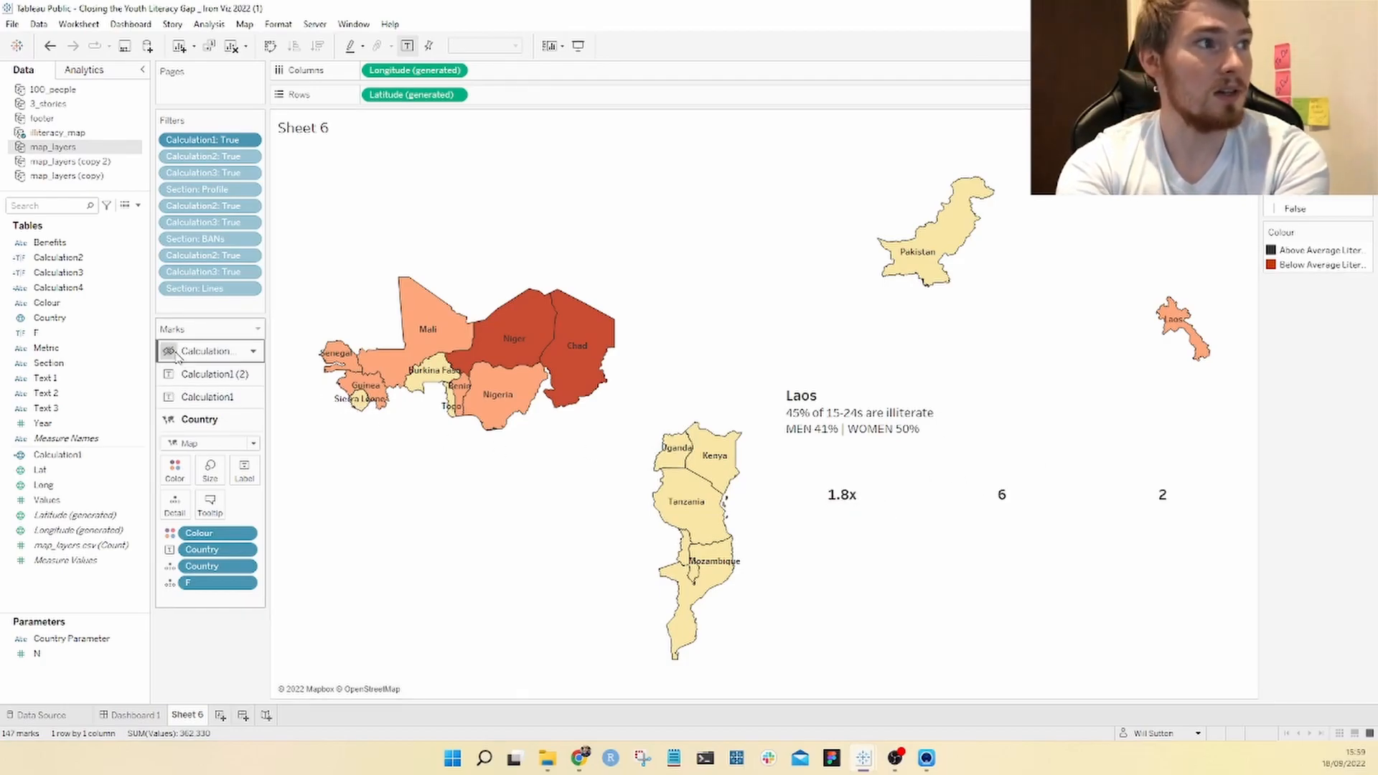
left_click(170, 351)
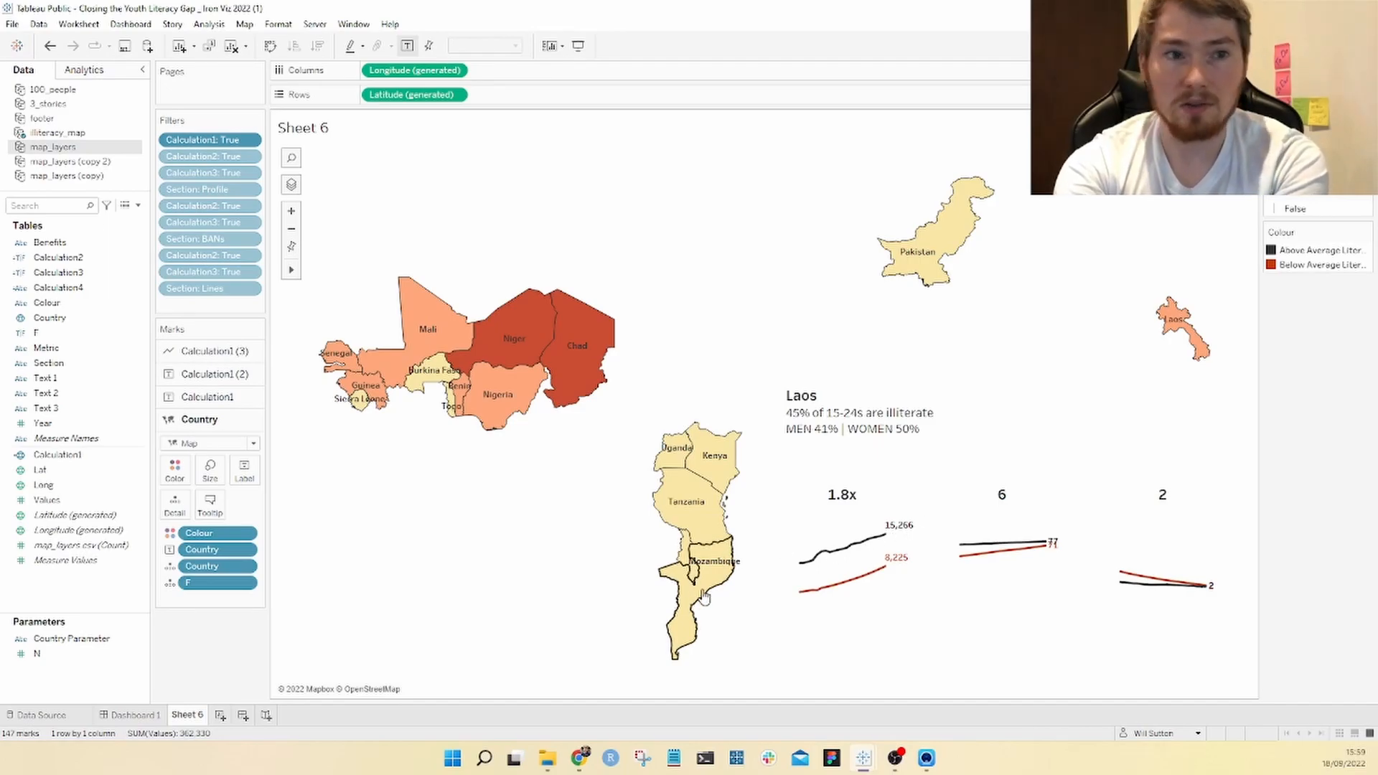
Step: Create a new worksheet and filter it by Section, keeping only BANs
key("ctrl+m")
left_click(125, 204)
left_click_drag(48, 363, 224, 147)
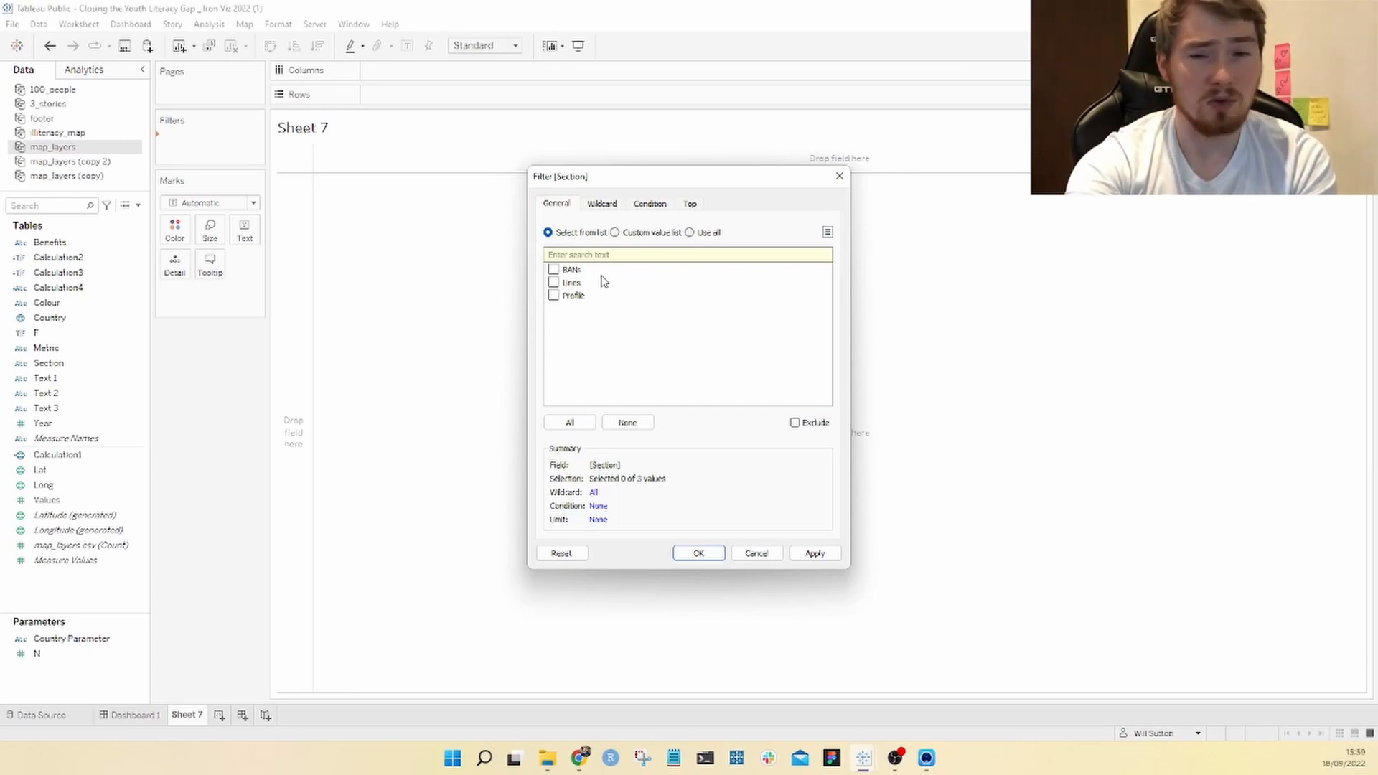
left_click(553, 270)
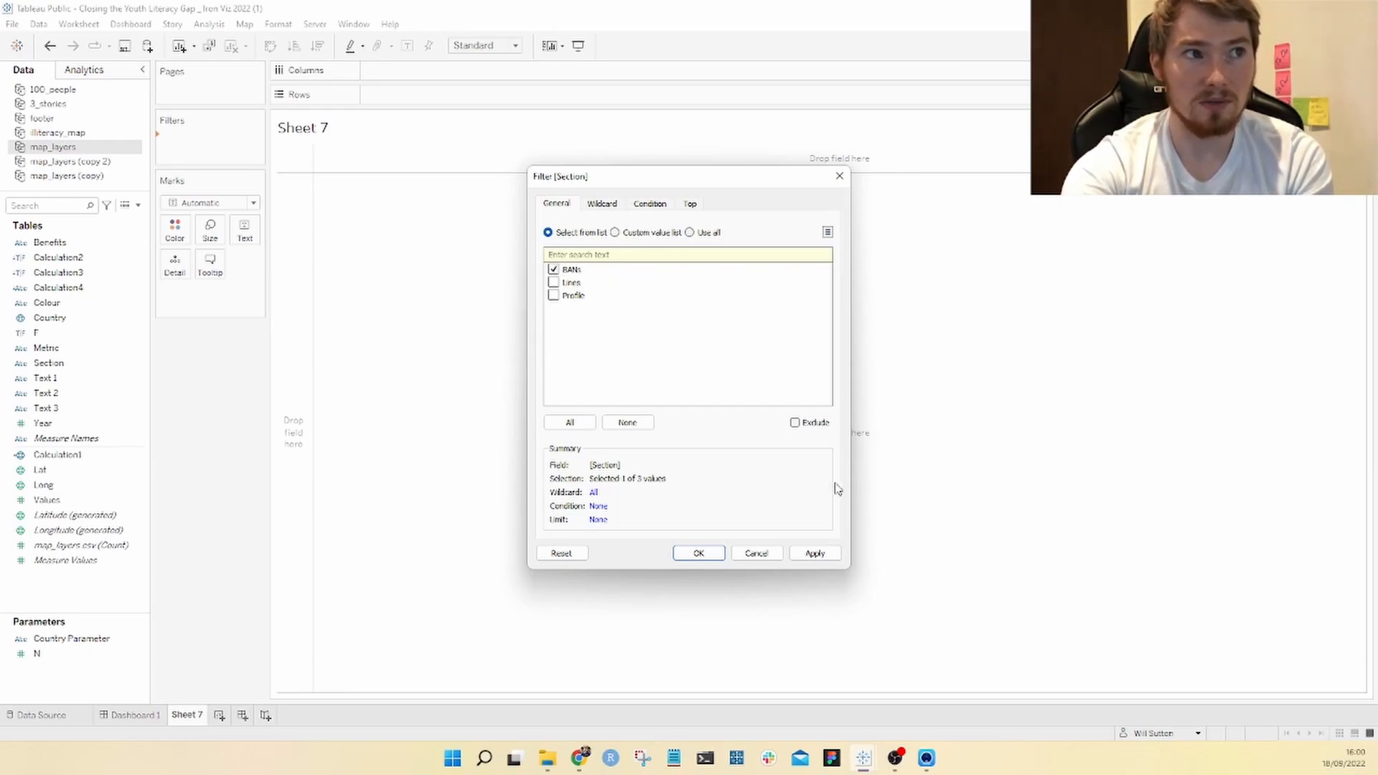
left_click(715, 558)
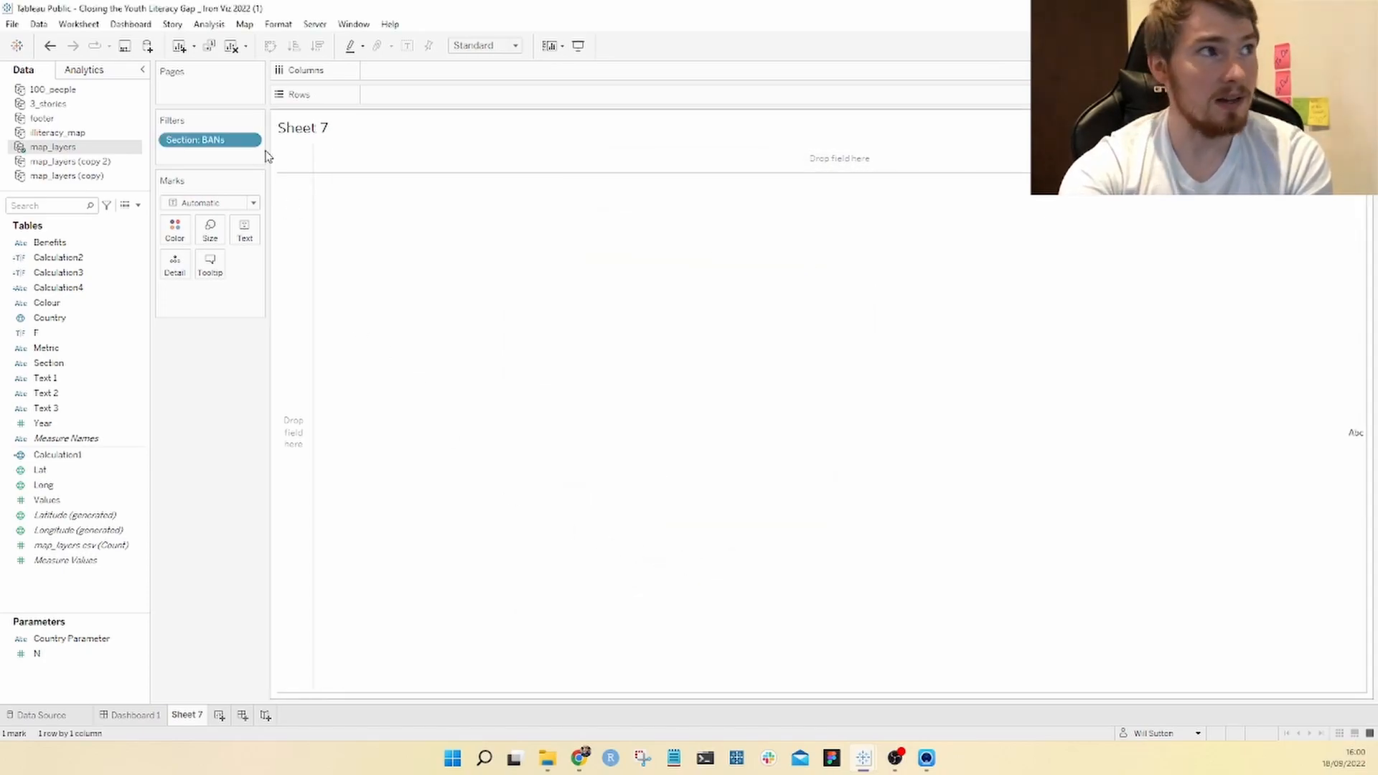
Step: Examine the formula of the Calculation1 field, then close it without editing
left_click(101, 289)
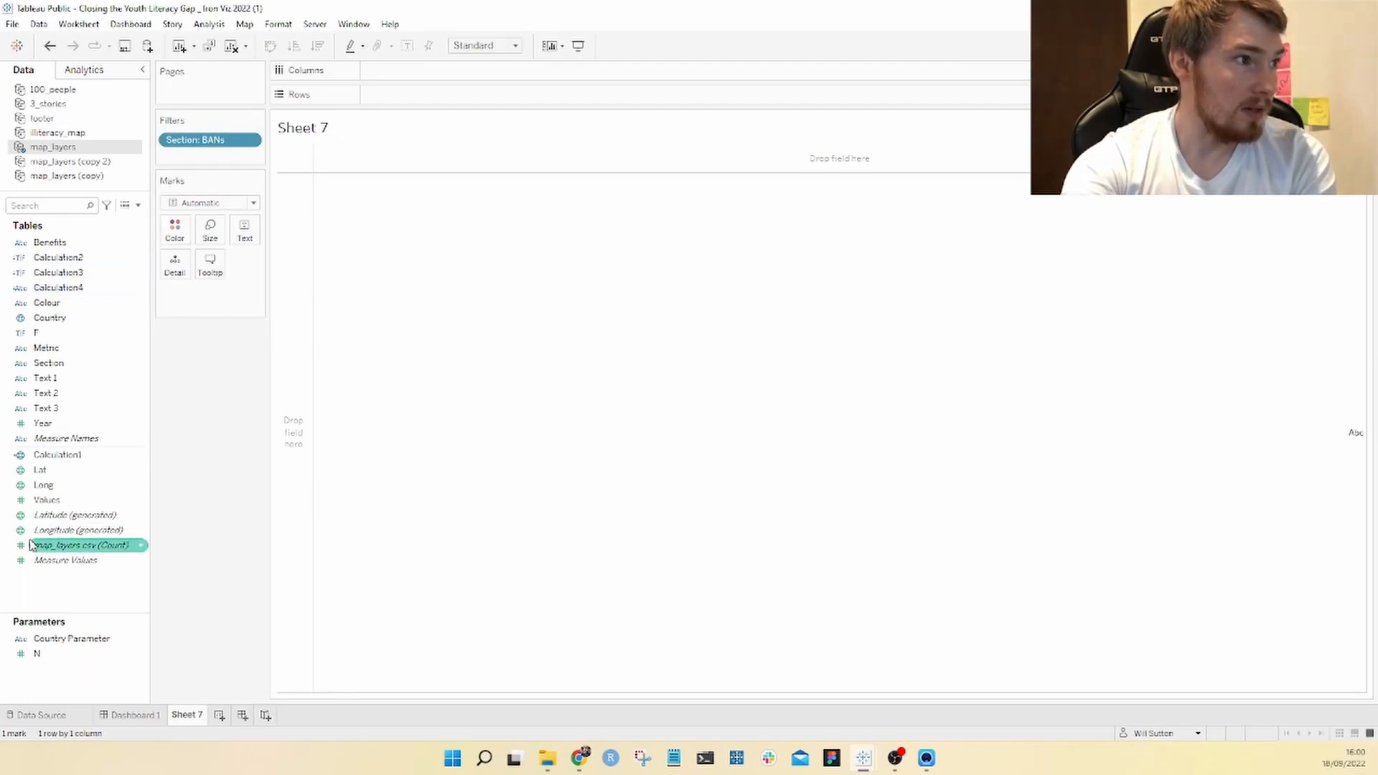
right_click(72, 464)
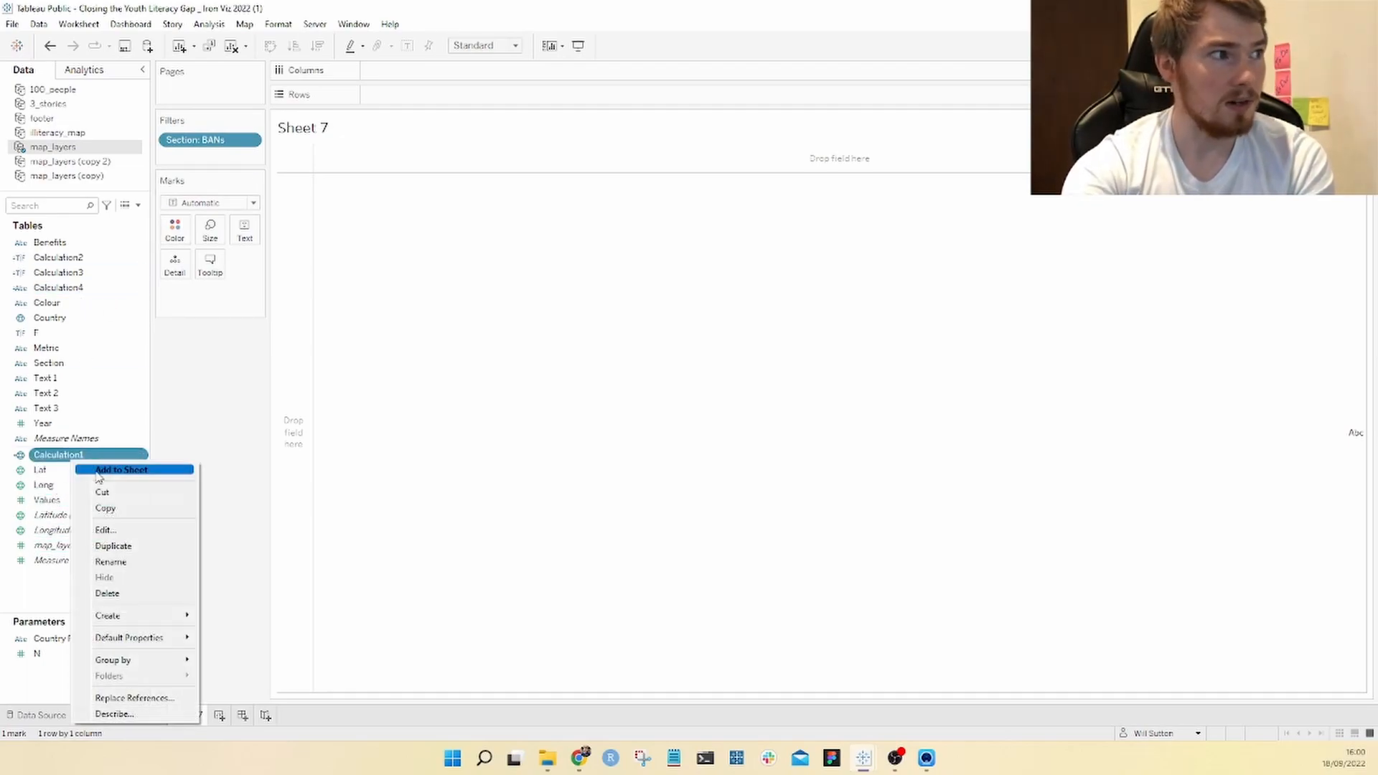
left_click(104, 530)
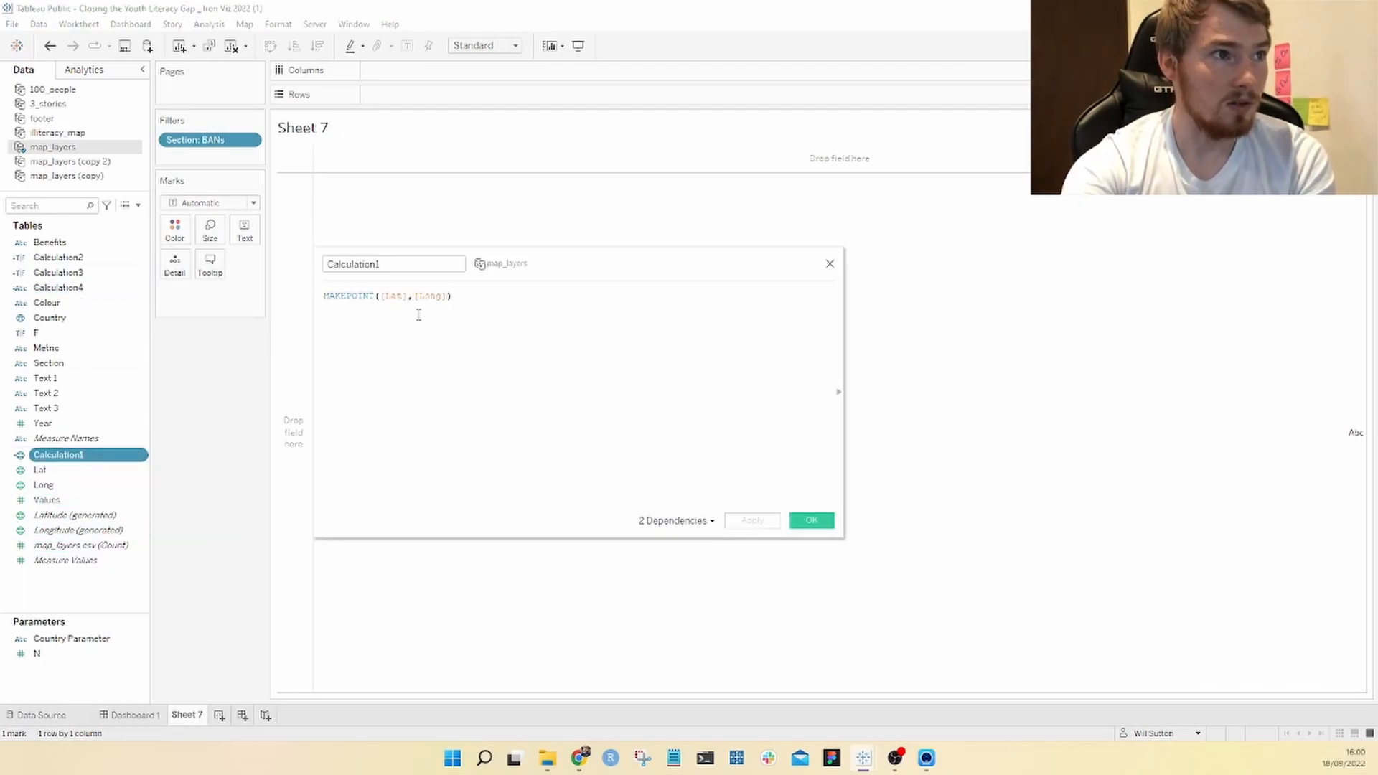
left_click(831, 267)
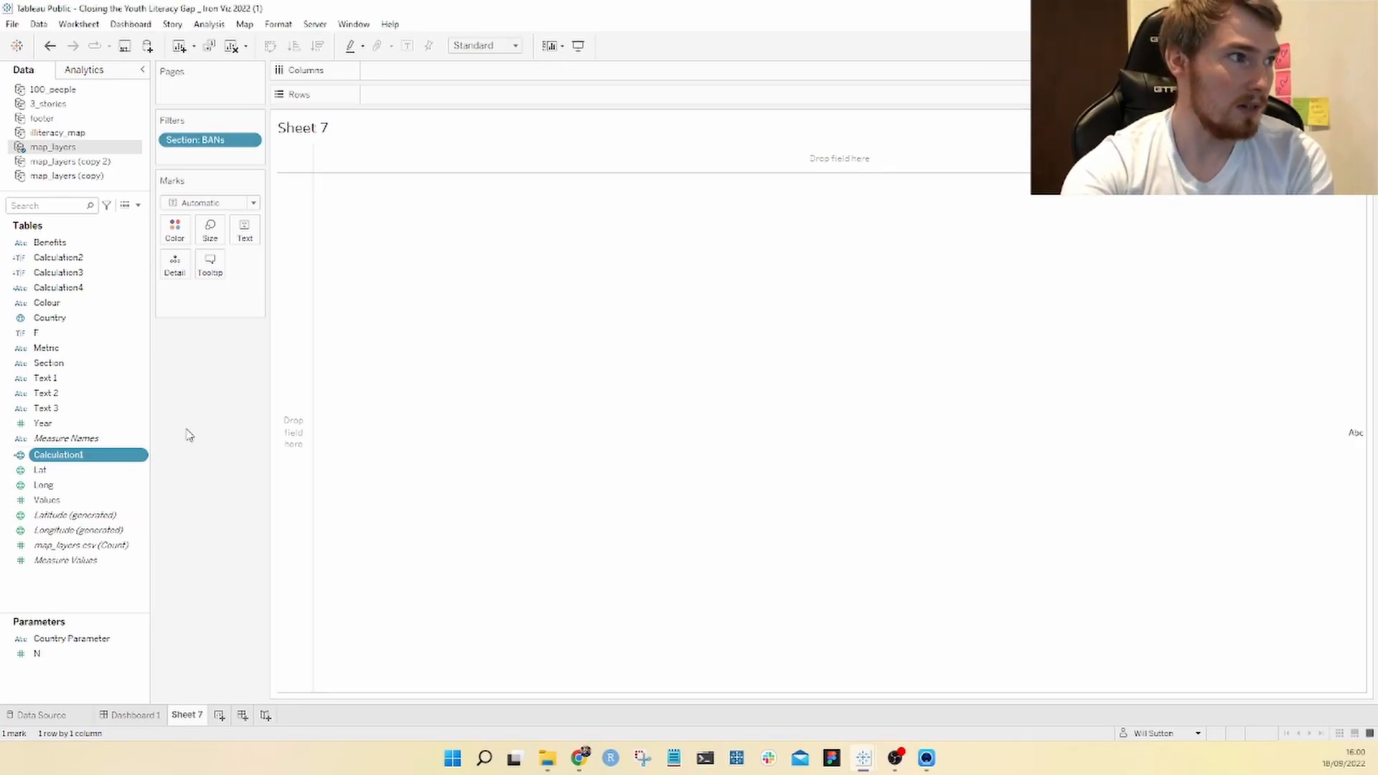
Step: Add the Calculation1 field as detail on the marks to plot its points on a map
left_click_drag(54, 464, 168, 279)
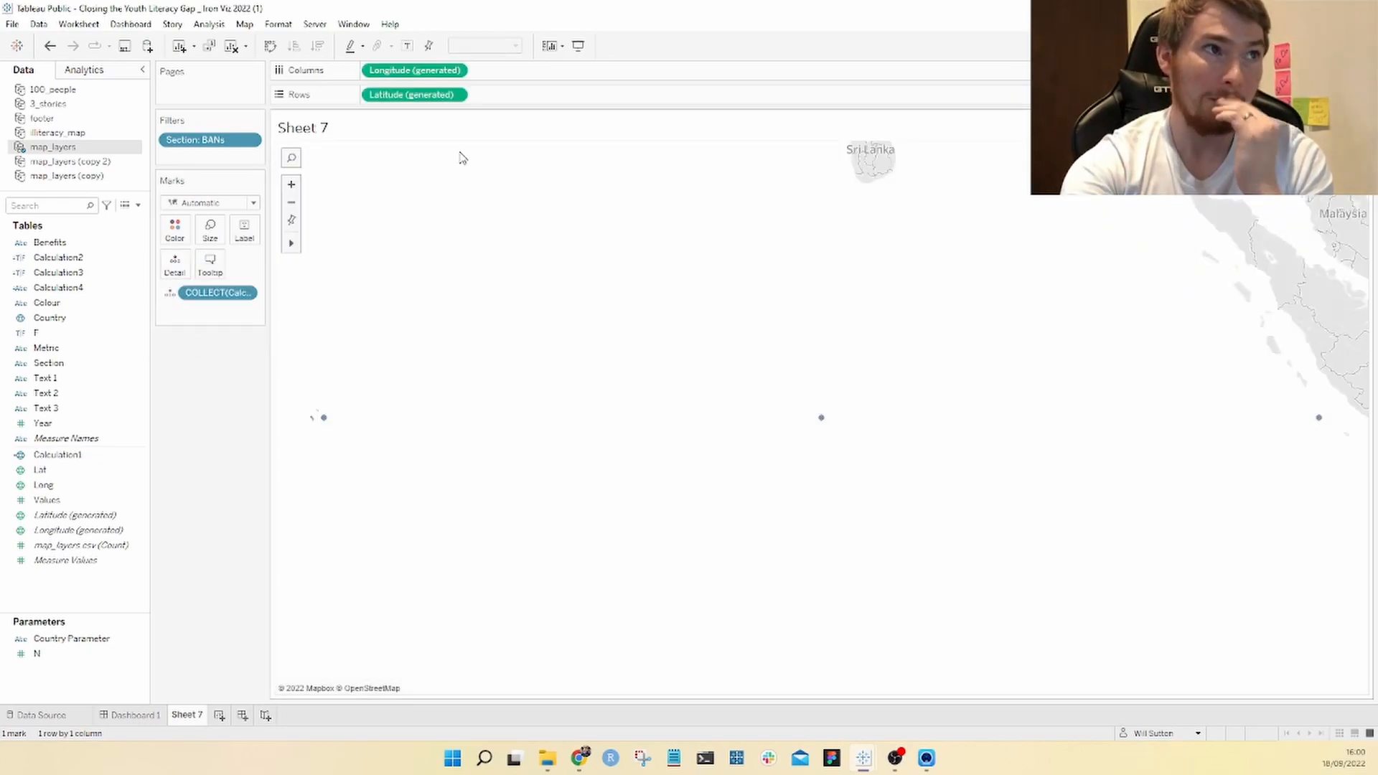
scroll(422, 289, "down", 2)
scroll(424, 291, "down", 3)
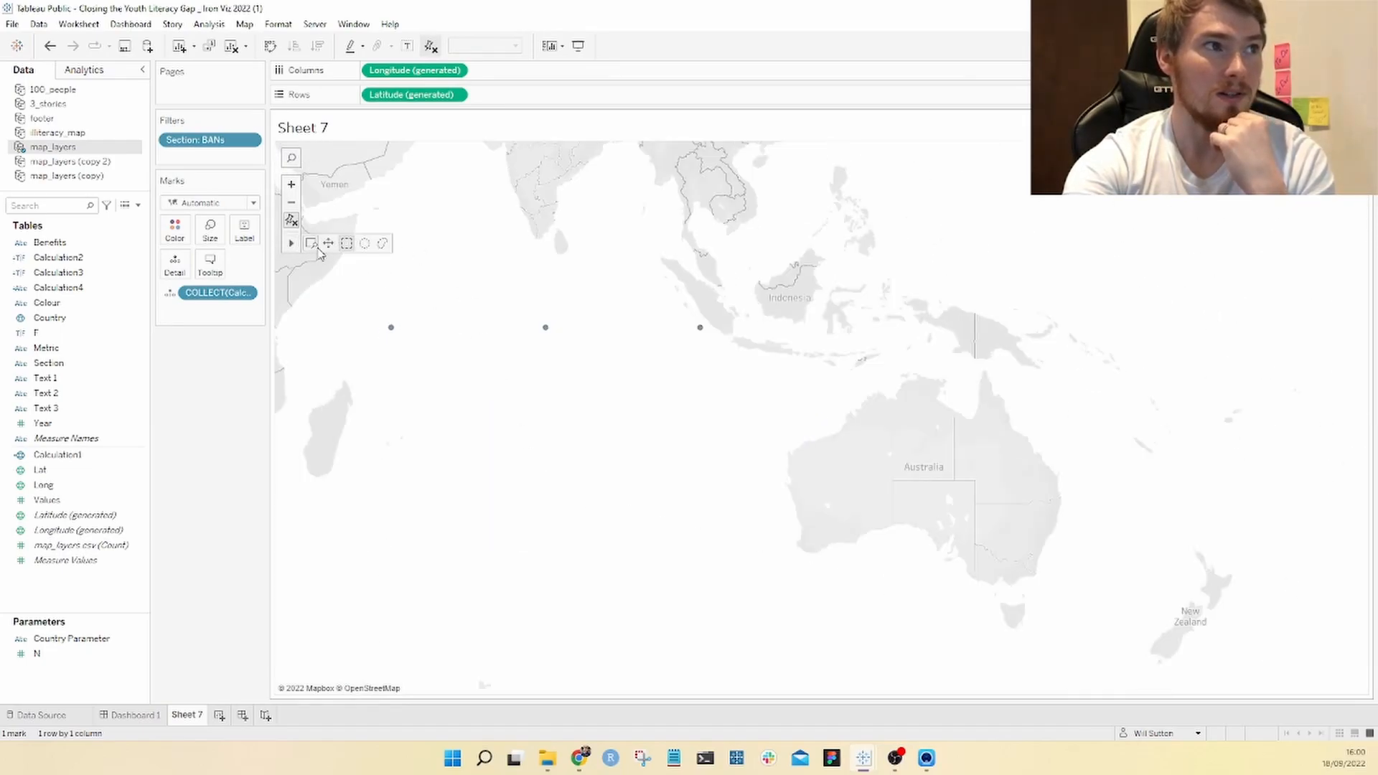
left_click_drag(651, 482, 849, 557)
scroll(842, 580, "down", 2)
scroll(846, 574, "up", 1)
scroll(849, 560, "down", 1)
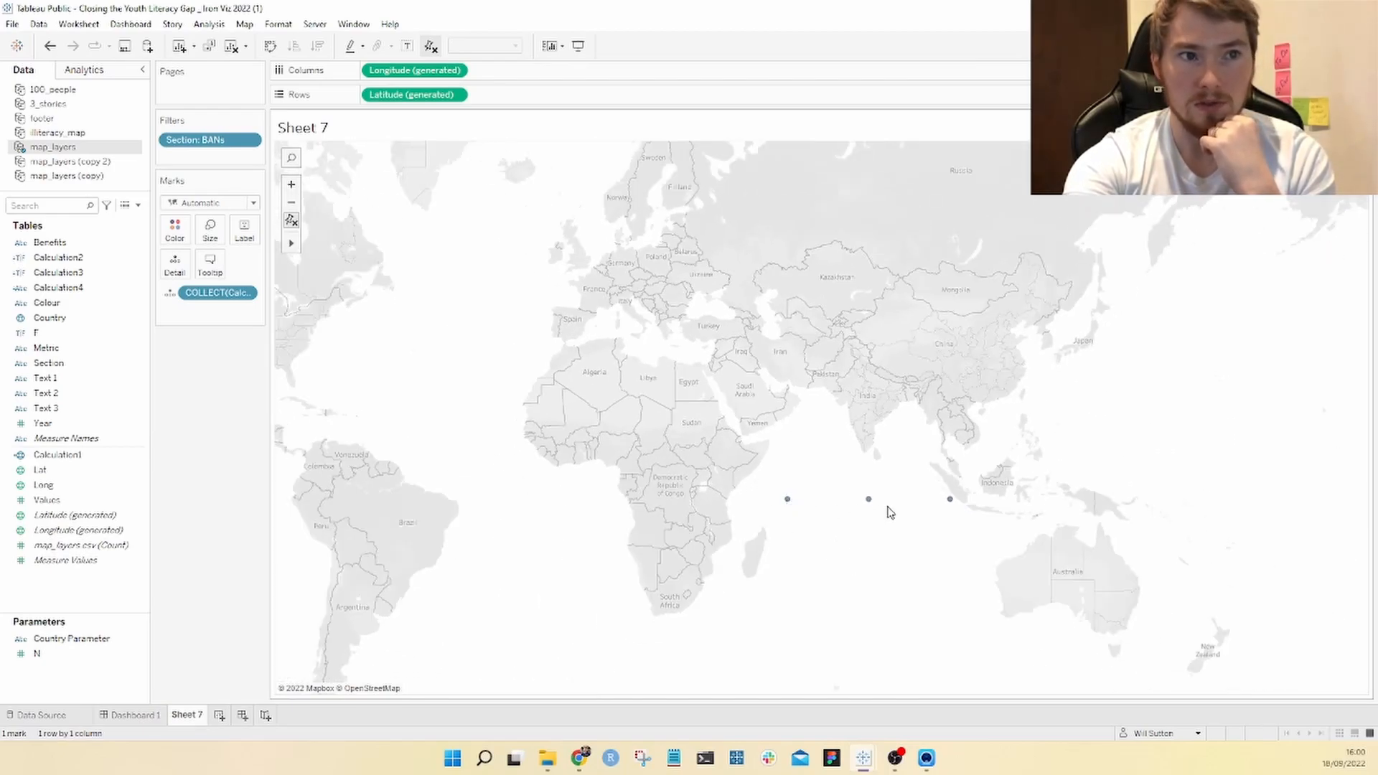
Step: Label the map points with the Text 1 and Benefits fields
left_click(117, 425)
left_click(80, 393)
left_click(73, 378)
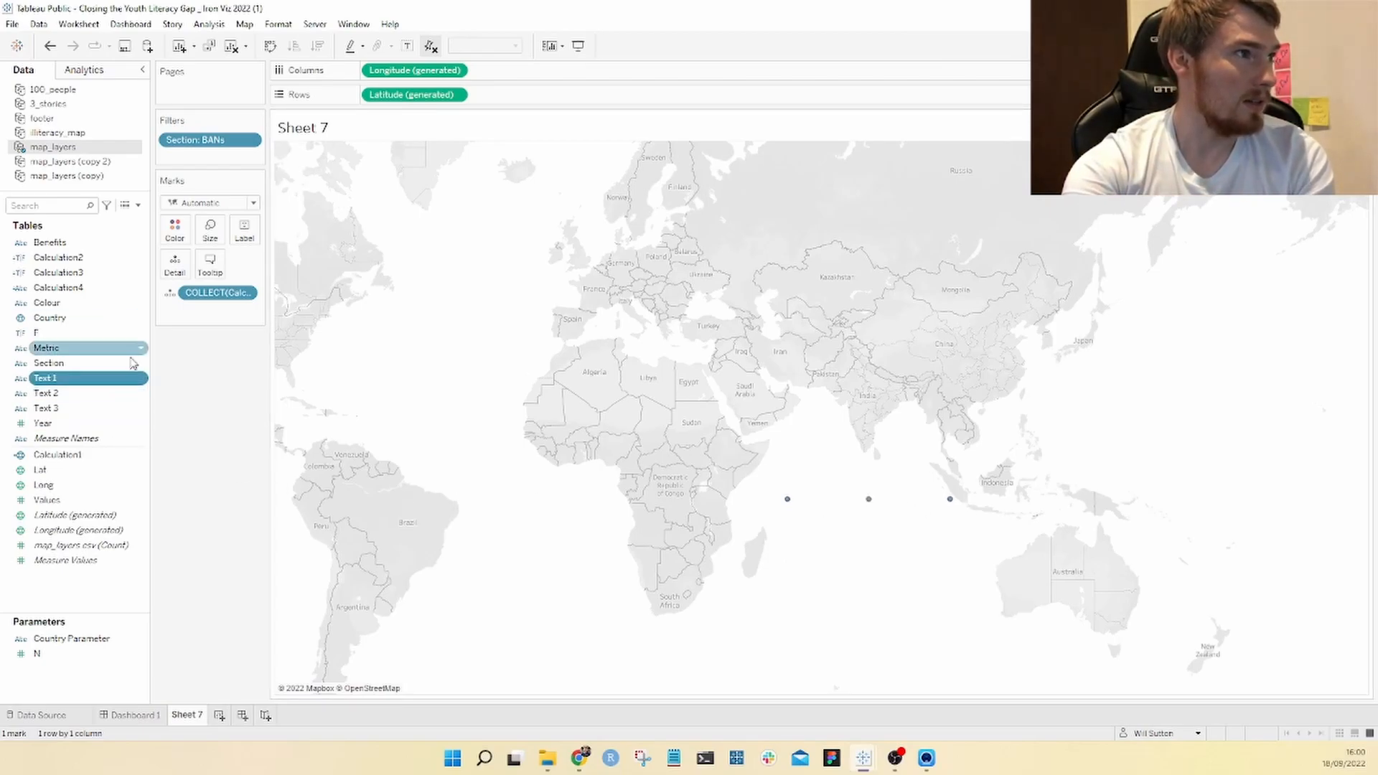
left_click_drag(72, 378, 246, 240)
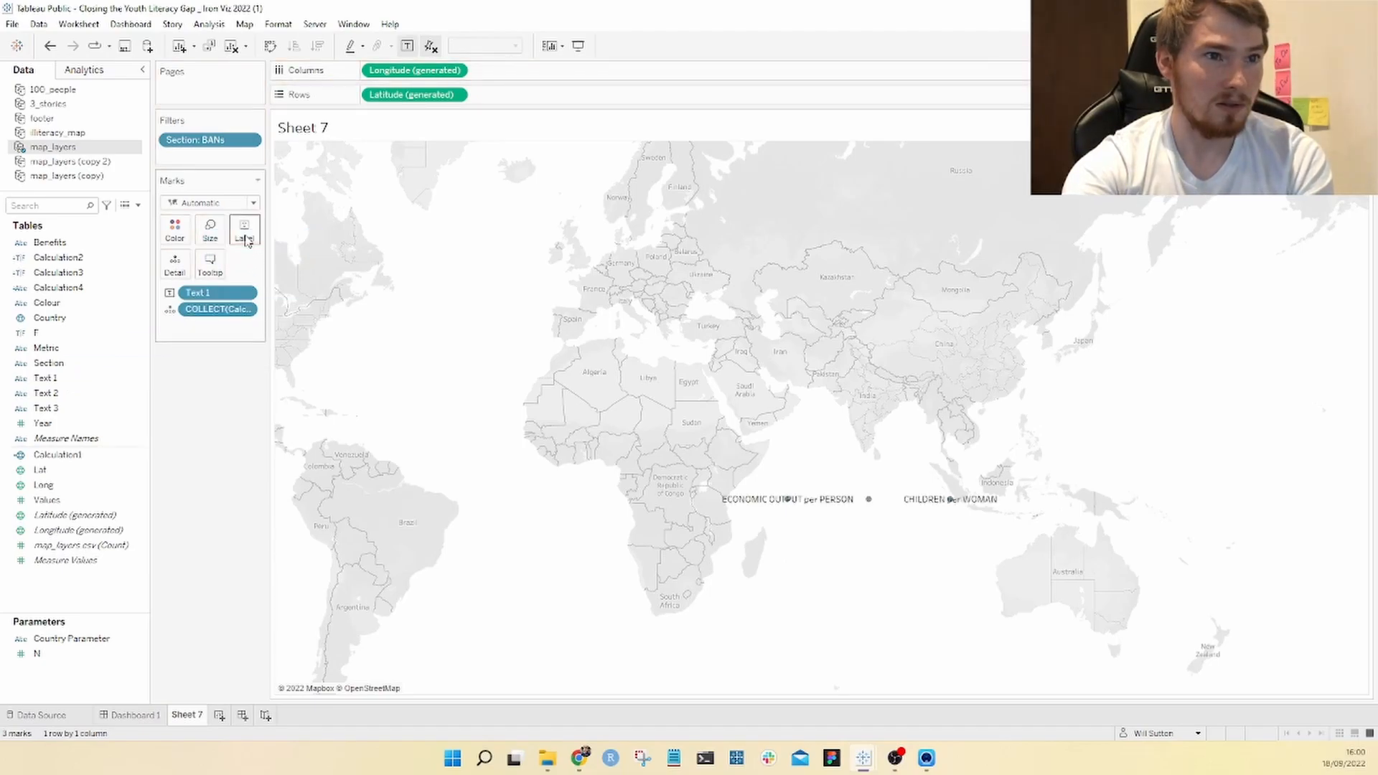
left_click(99, 395)
left_click_drag(50, 243, 248, 233)
scroll(837, 553, "up", 2)
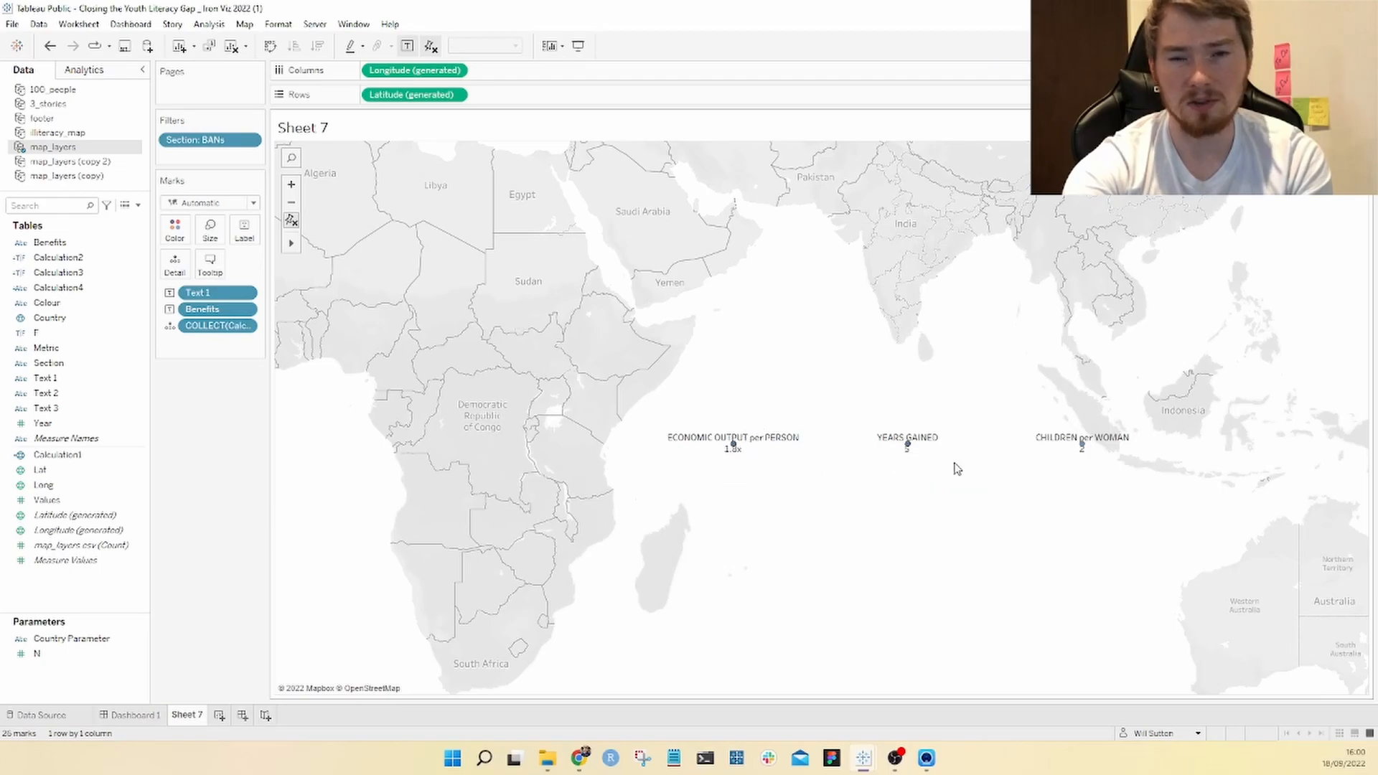
Step: Change the mark type to Text and set the text halo to None
left_click(213, 204)
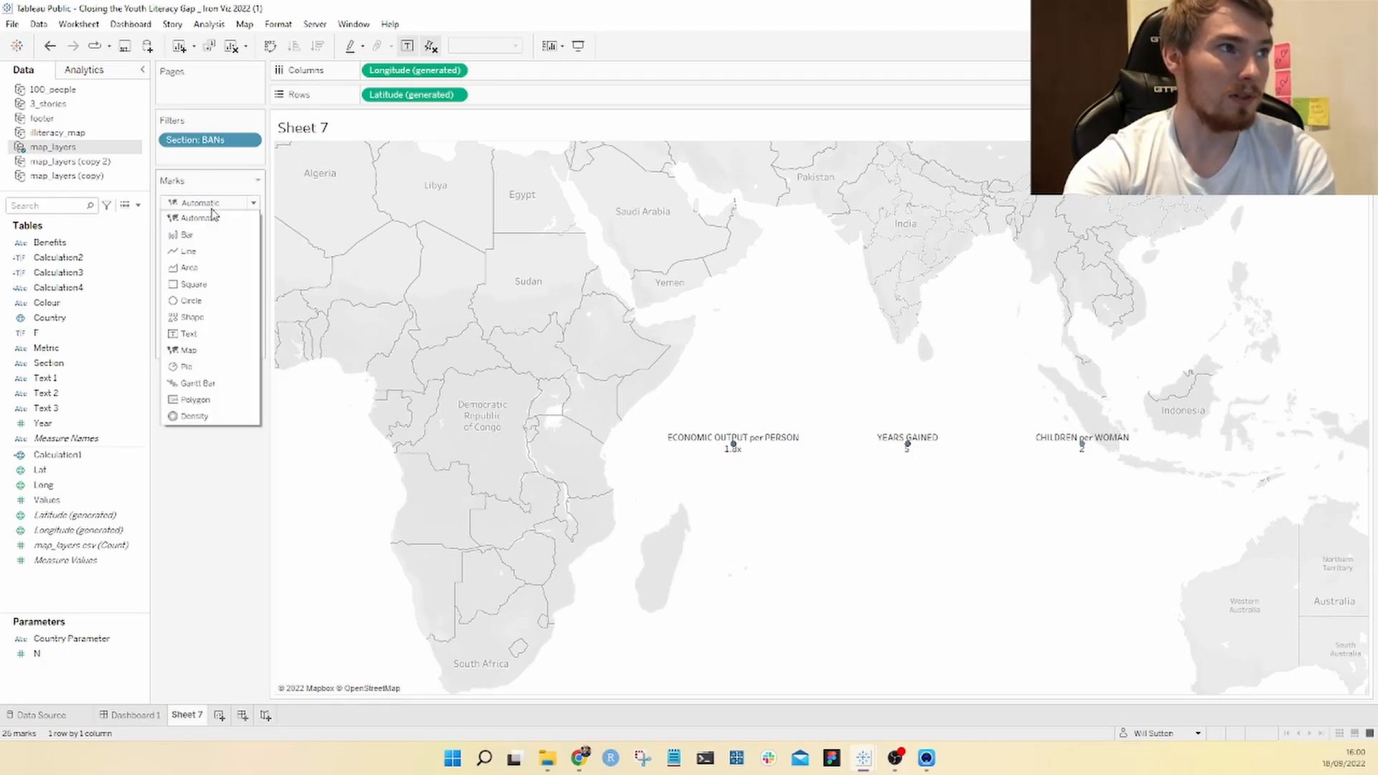
left_click(216, 334)
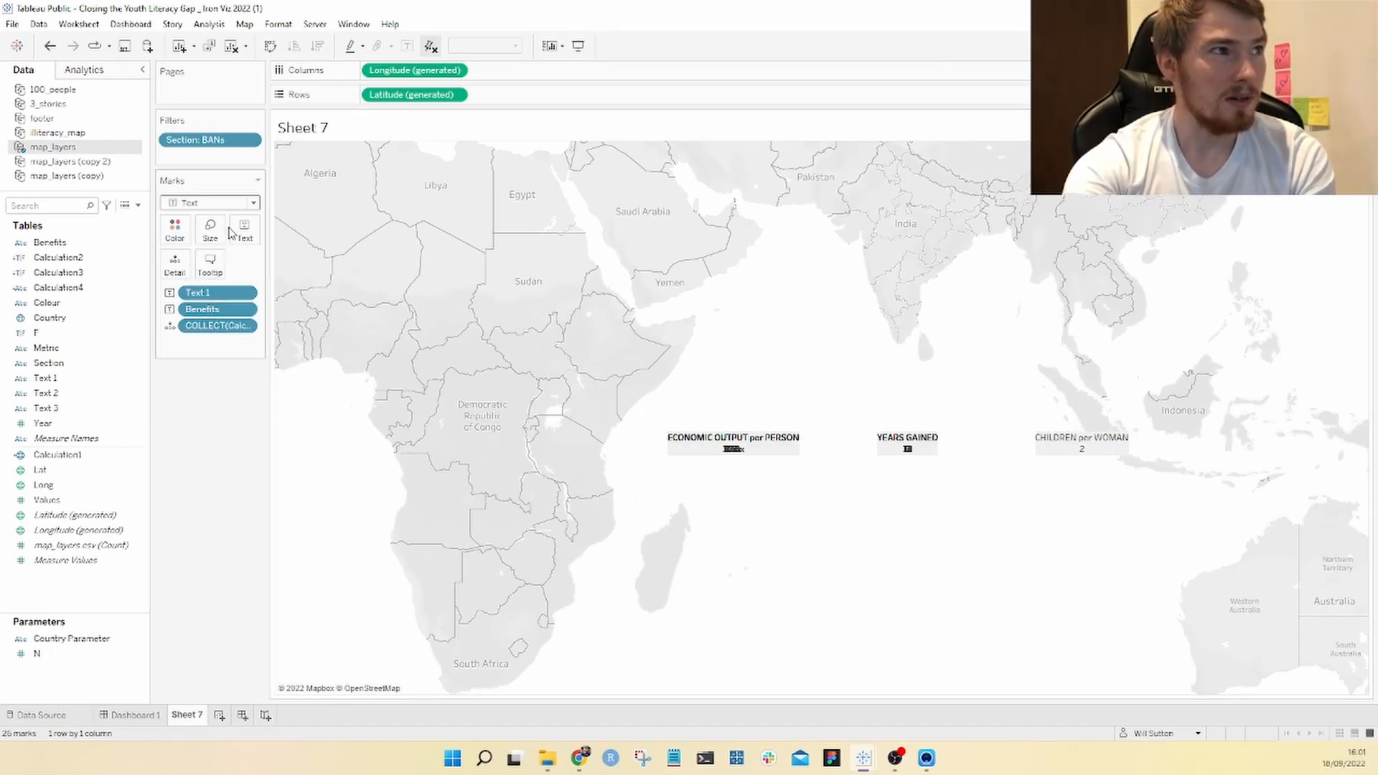
left_click(175, 230)
left_click(228, 433)
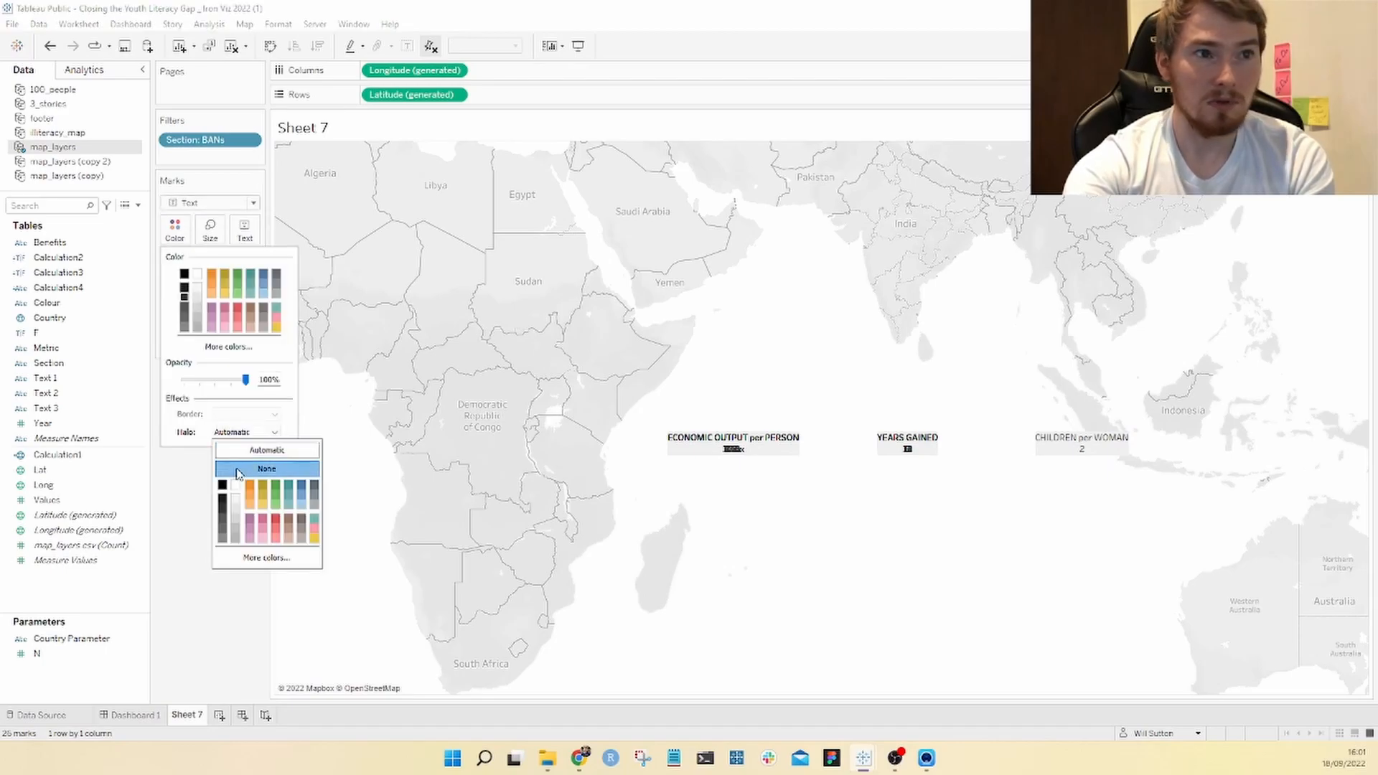
left_click(239, 473)
left_click(681, 359)
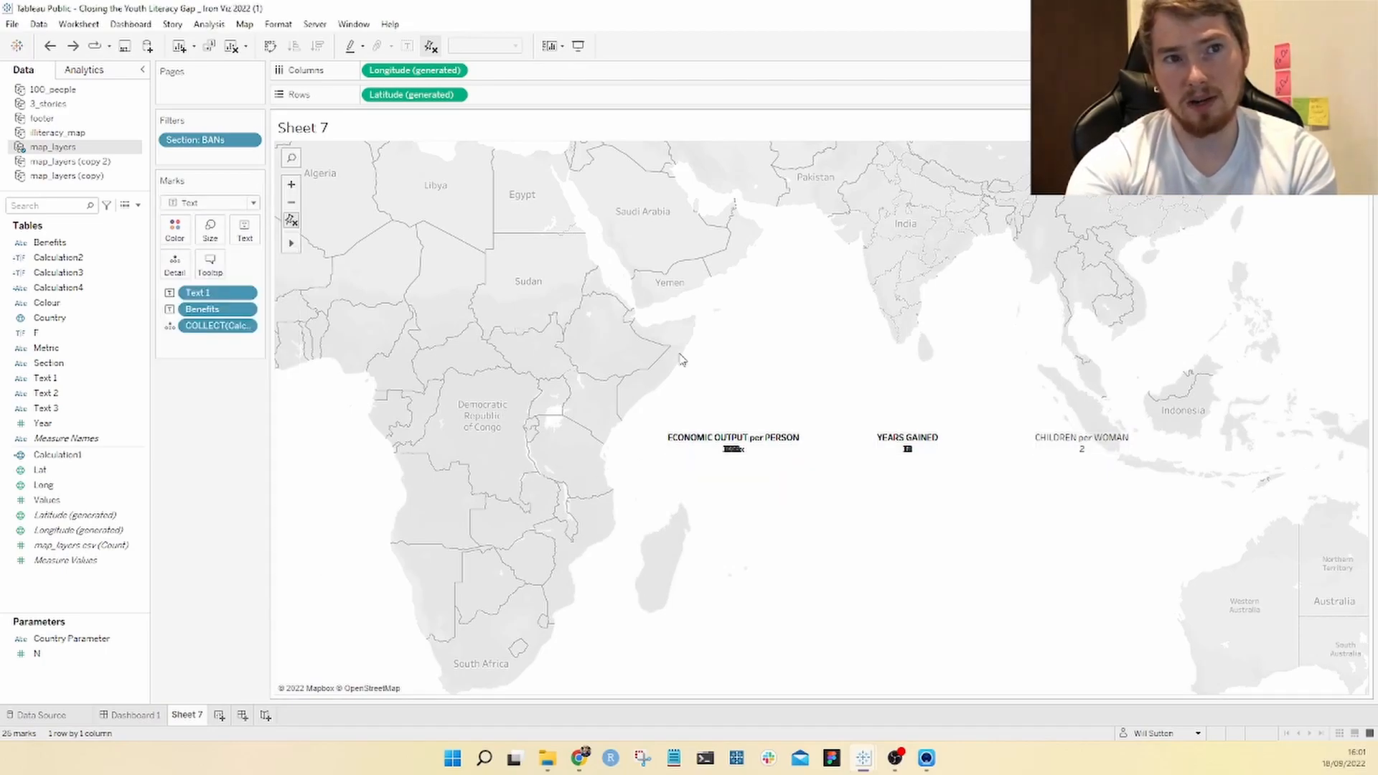
Step: Add a Country filter that keeps only Chad
mouse_move(701, 445)
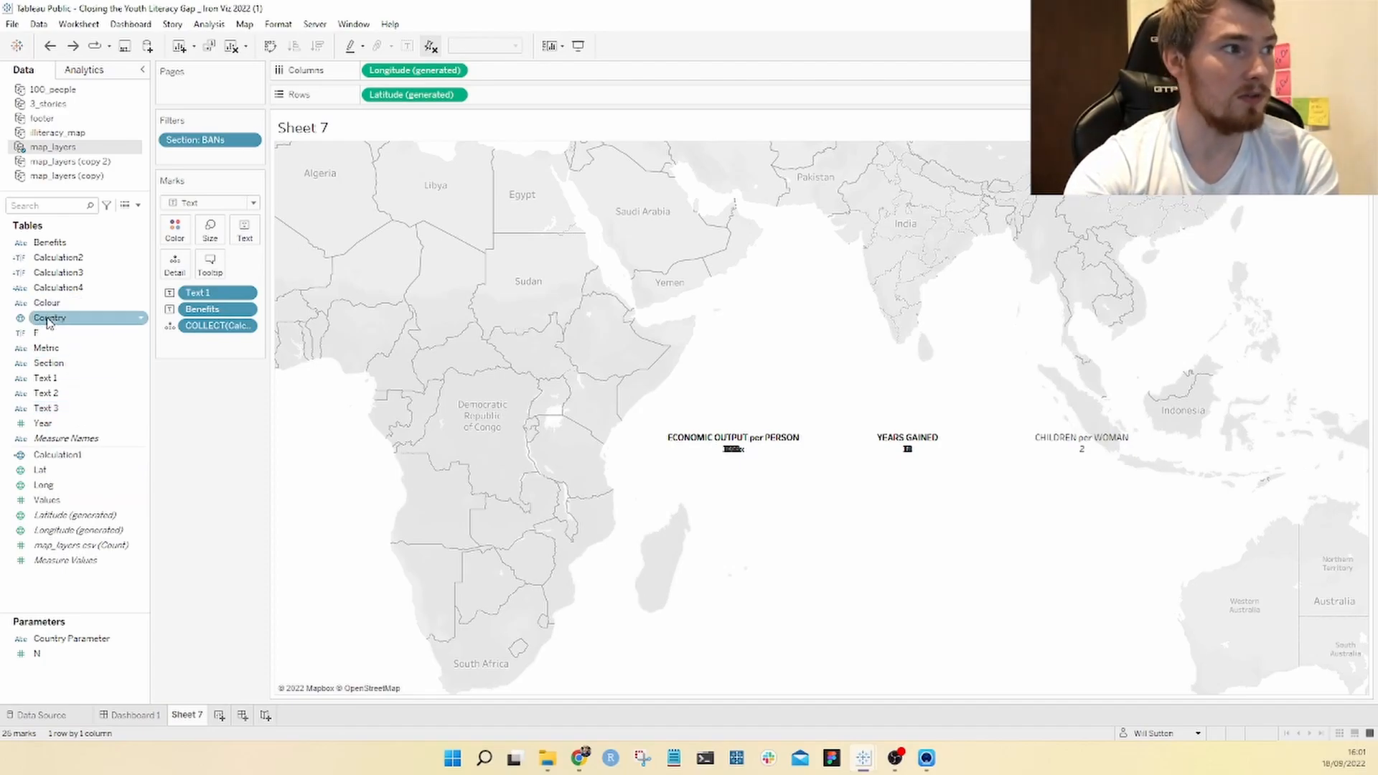
left_click_drag(48, 321, 210, 155)
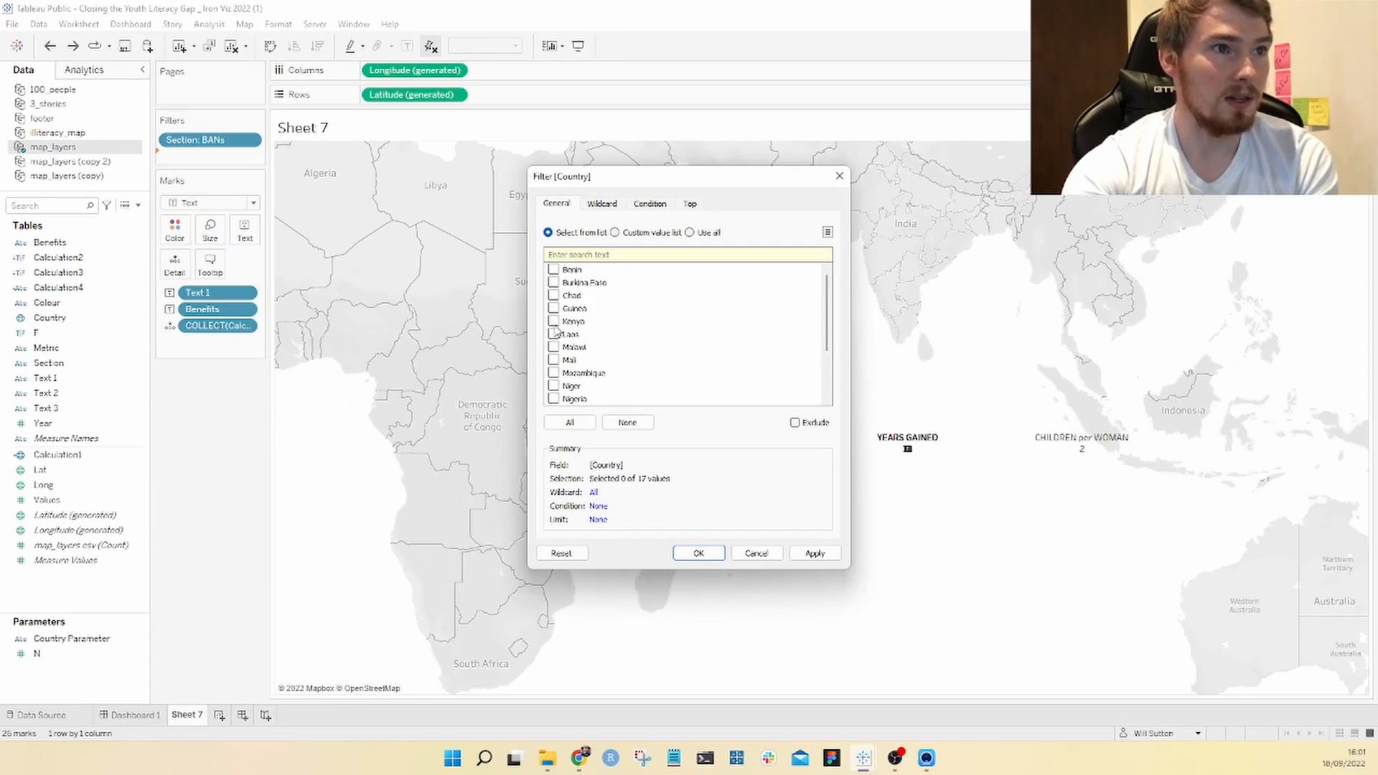
left_click(553, 296)
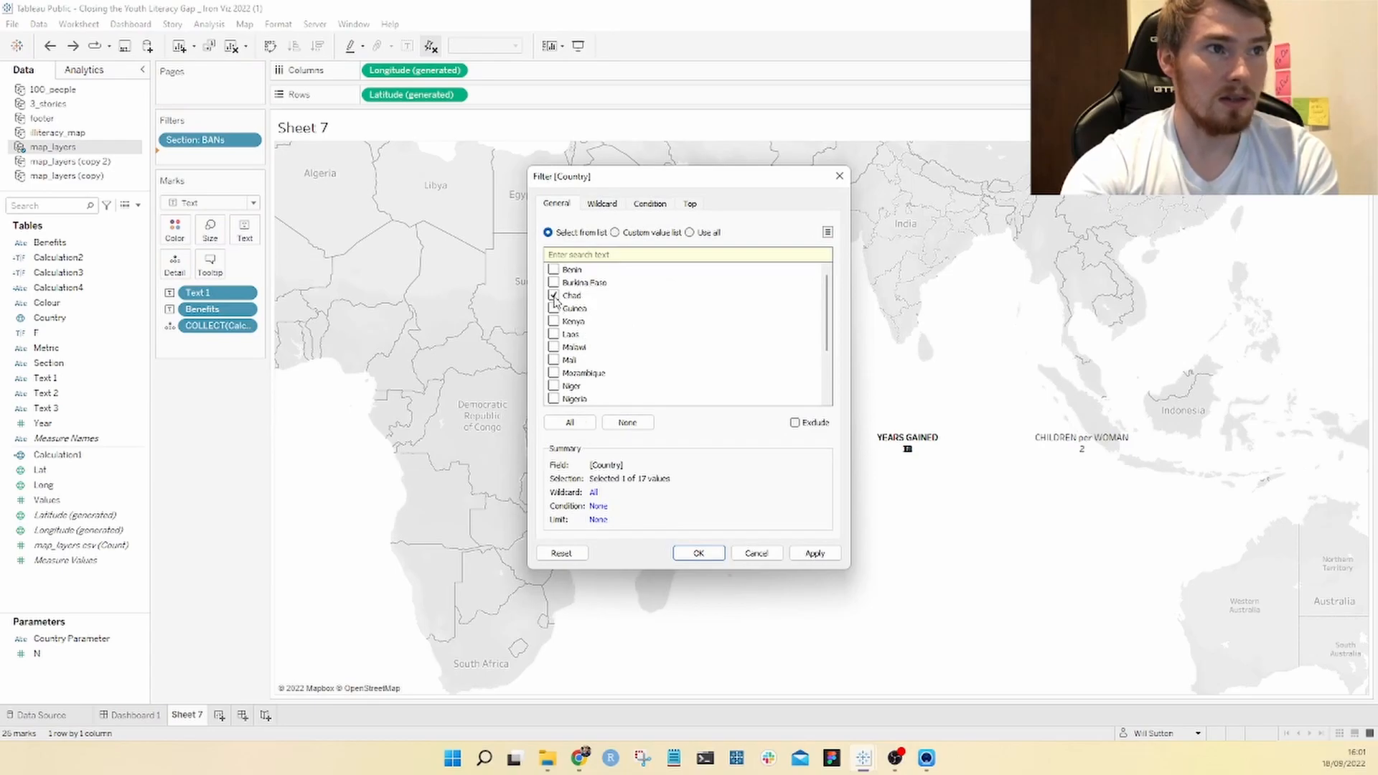
left_click(698, 552)
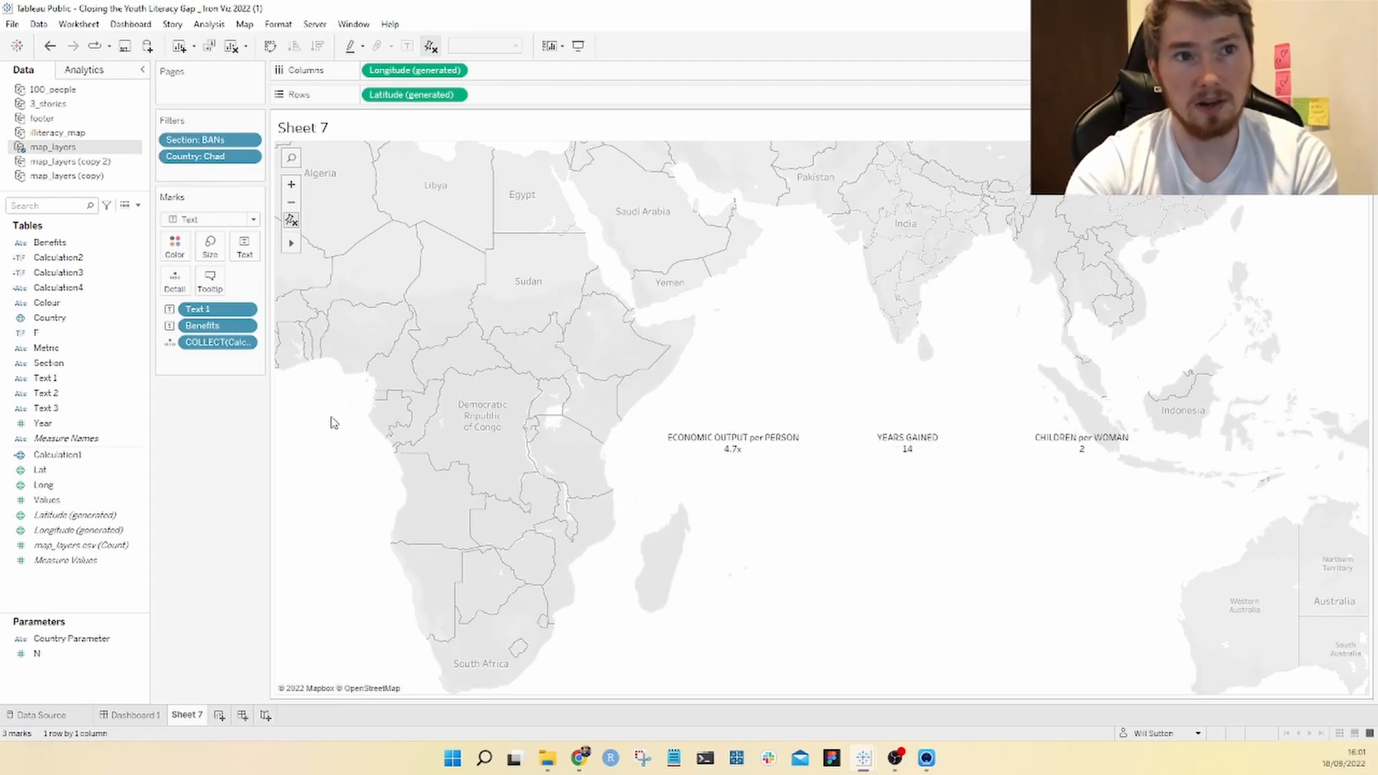
scroll(334, 422, "down", 1)
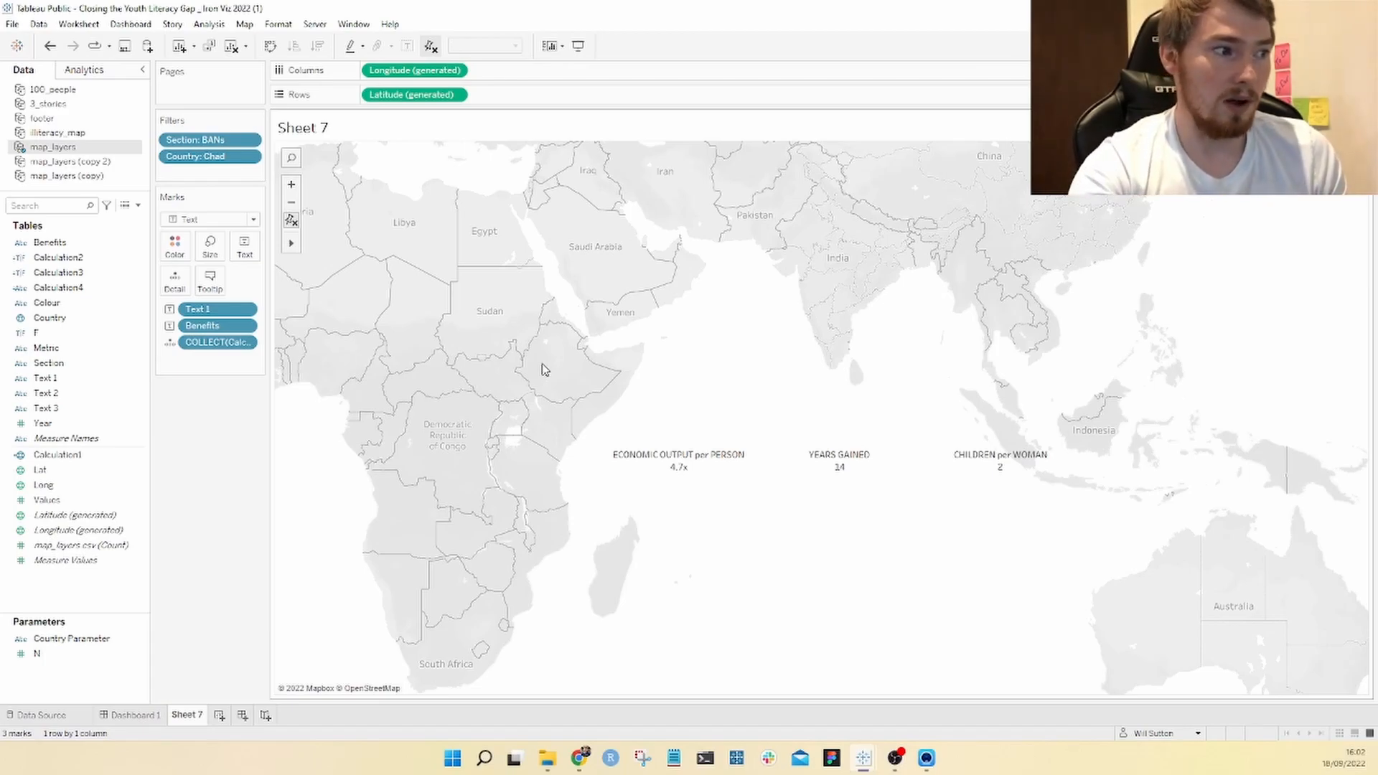
Step: Go to Dashboard 1 and select Uganda and Kenya on the map in turn to view each country's literacy profile and benefits
left_click(113, 720)
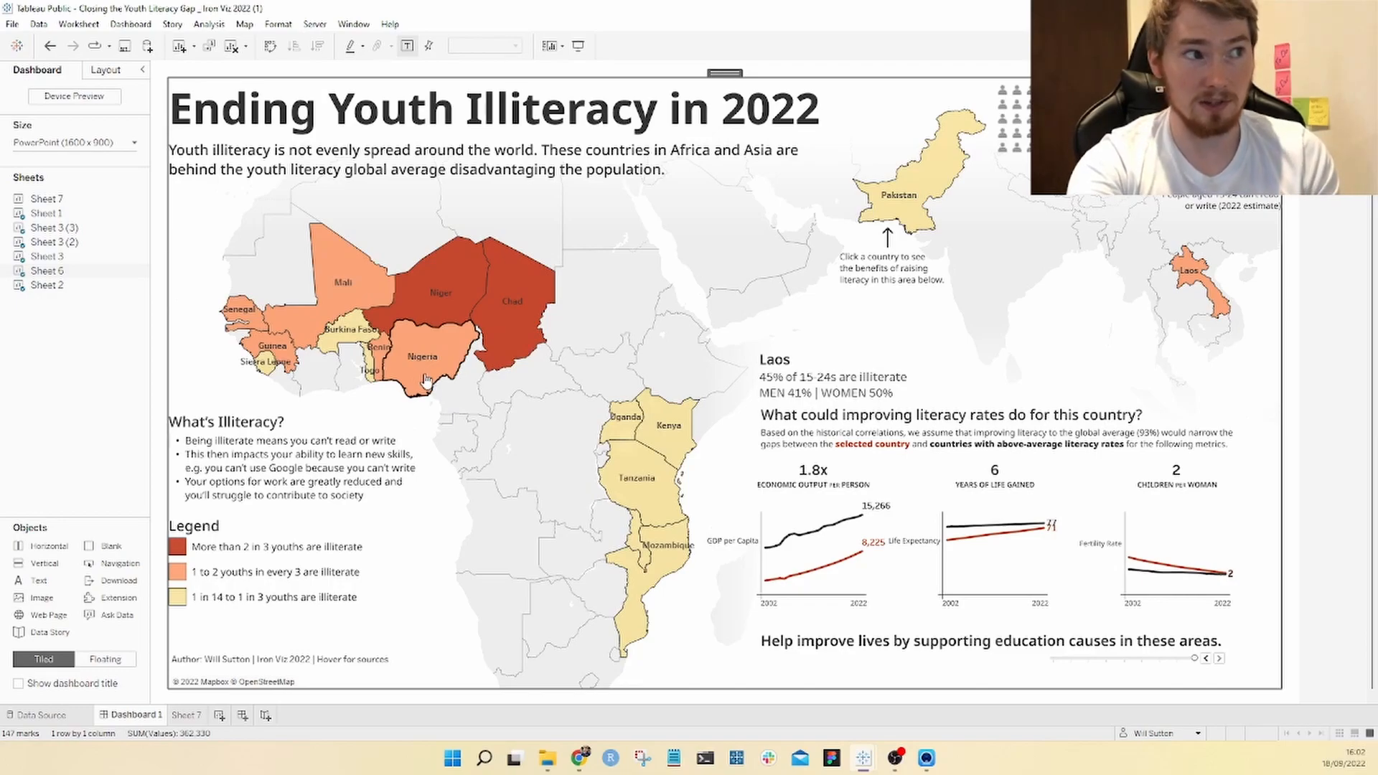
left_click(345, 295)
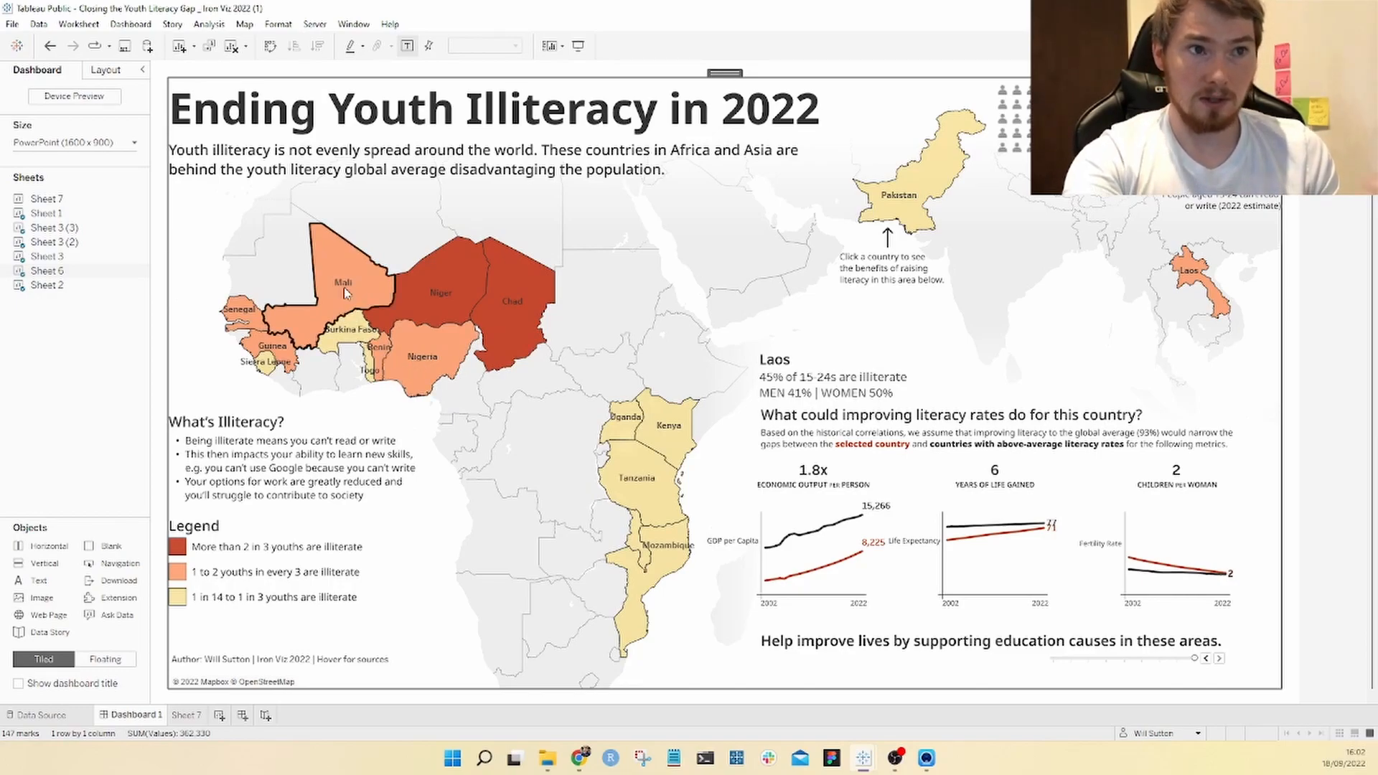
left_click(616, 427)
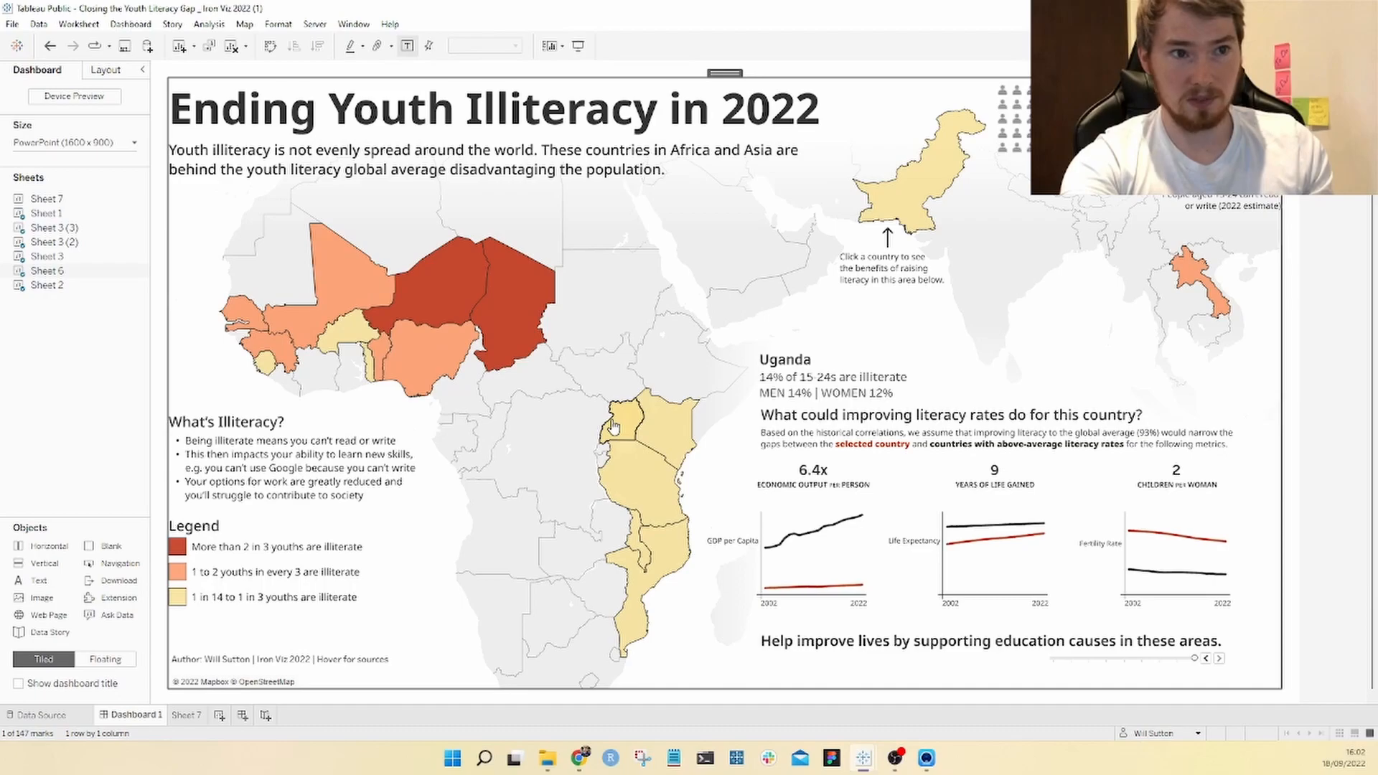
left_click(677, 441)
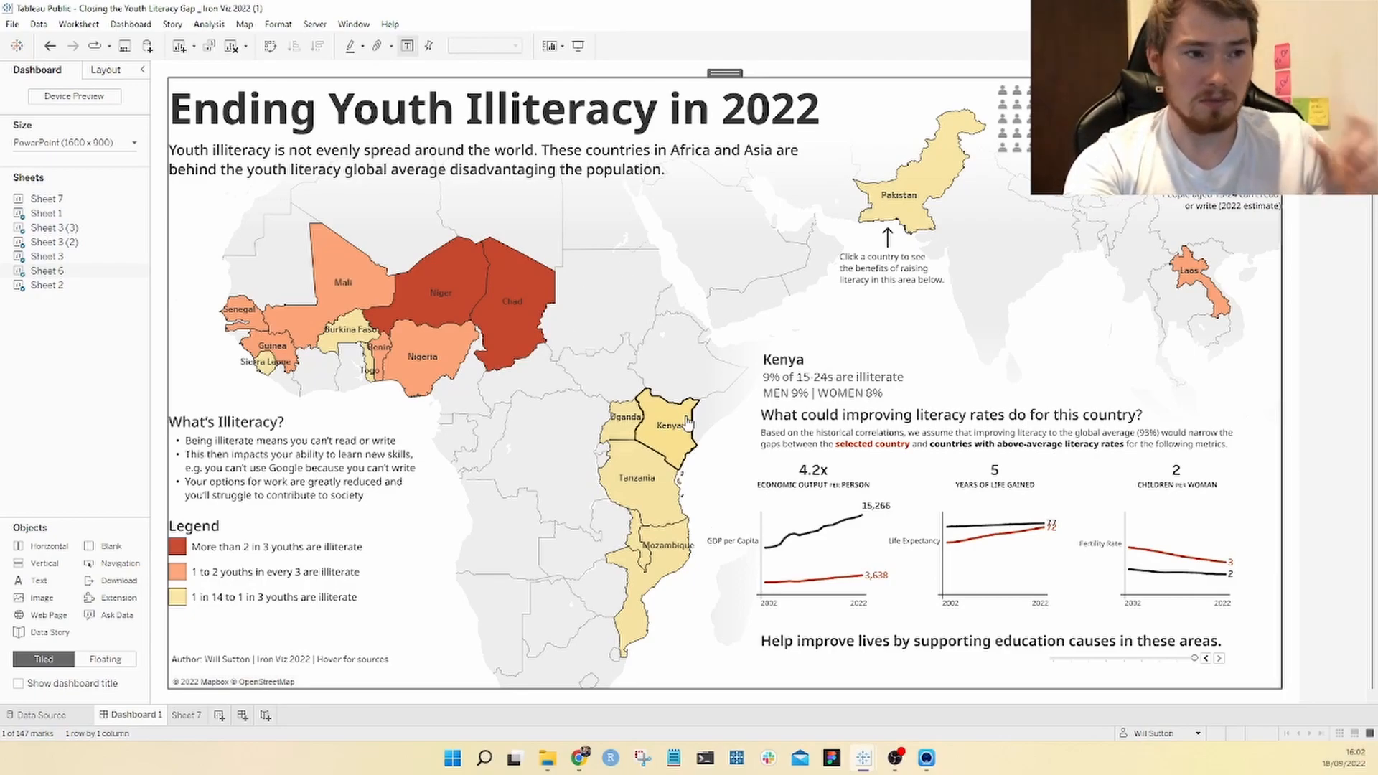
Step: Clear the country selection on the map, and go to Sheet 7 to point out the F field in the map_layers data
left_click(434, 473)
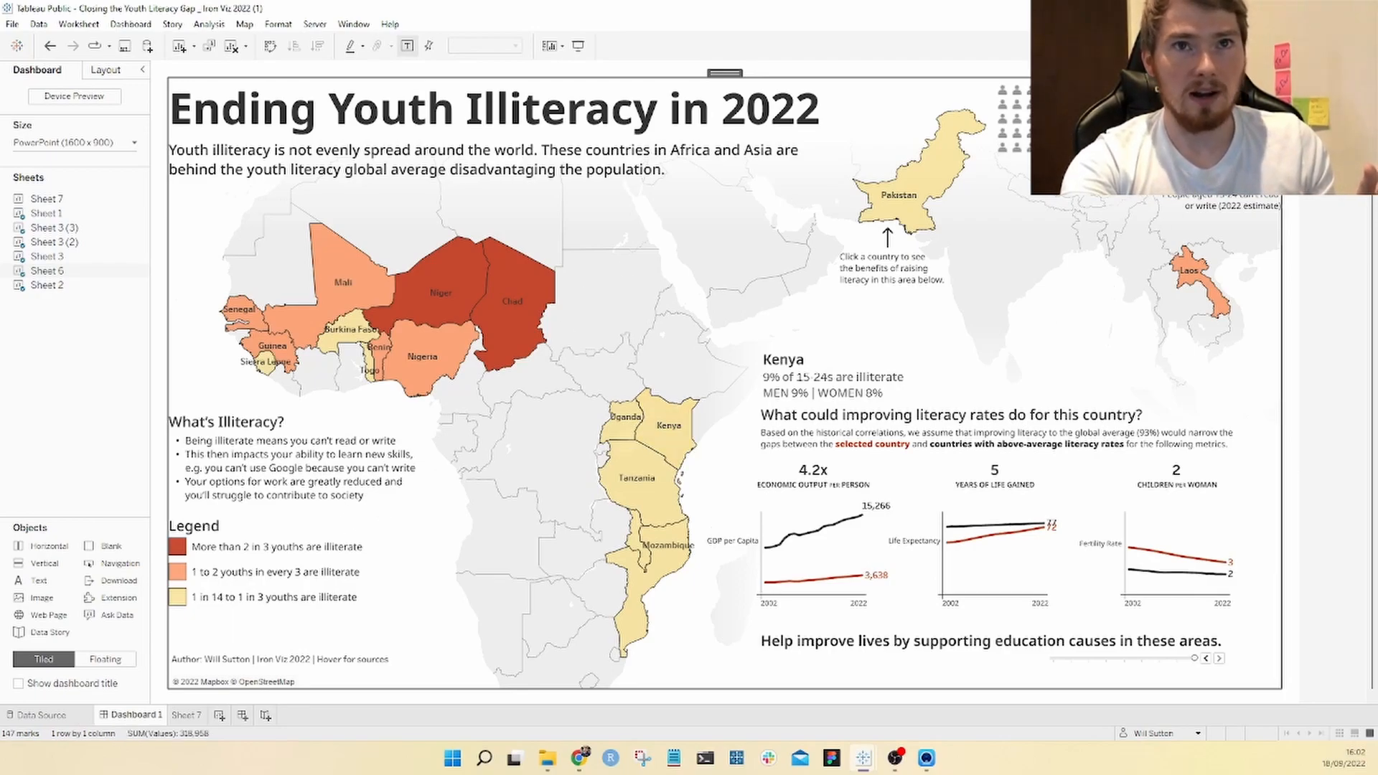
left_click(1290, 100)
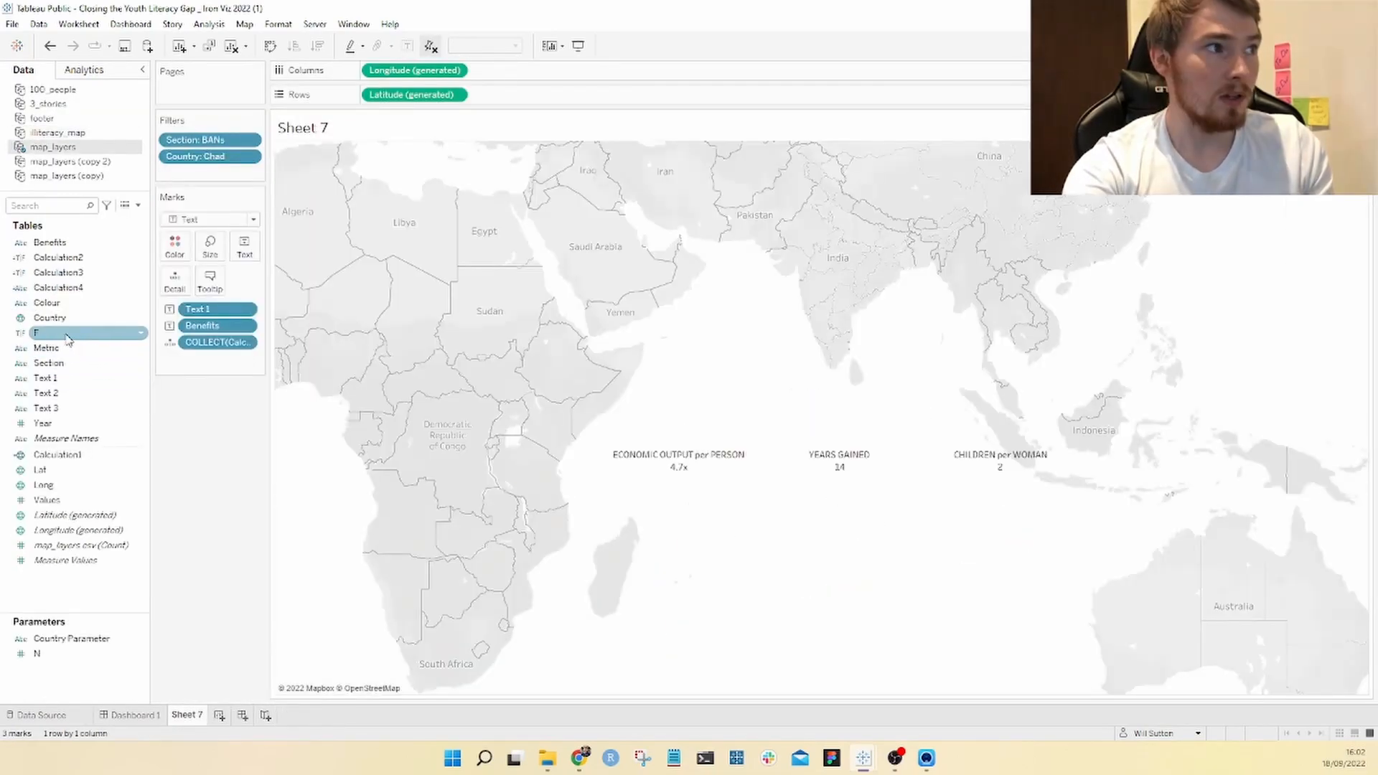
left_click(66, 335)
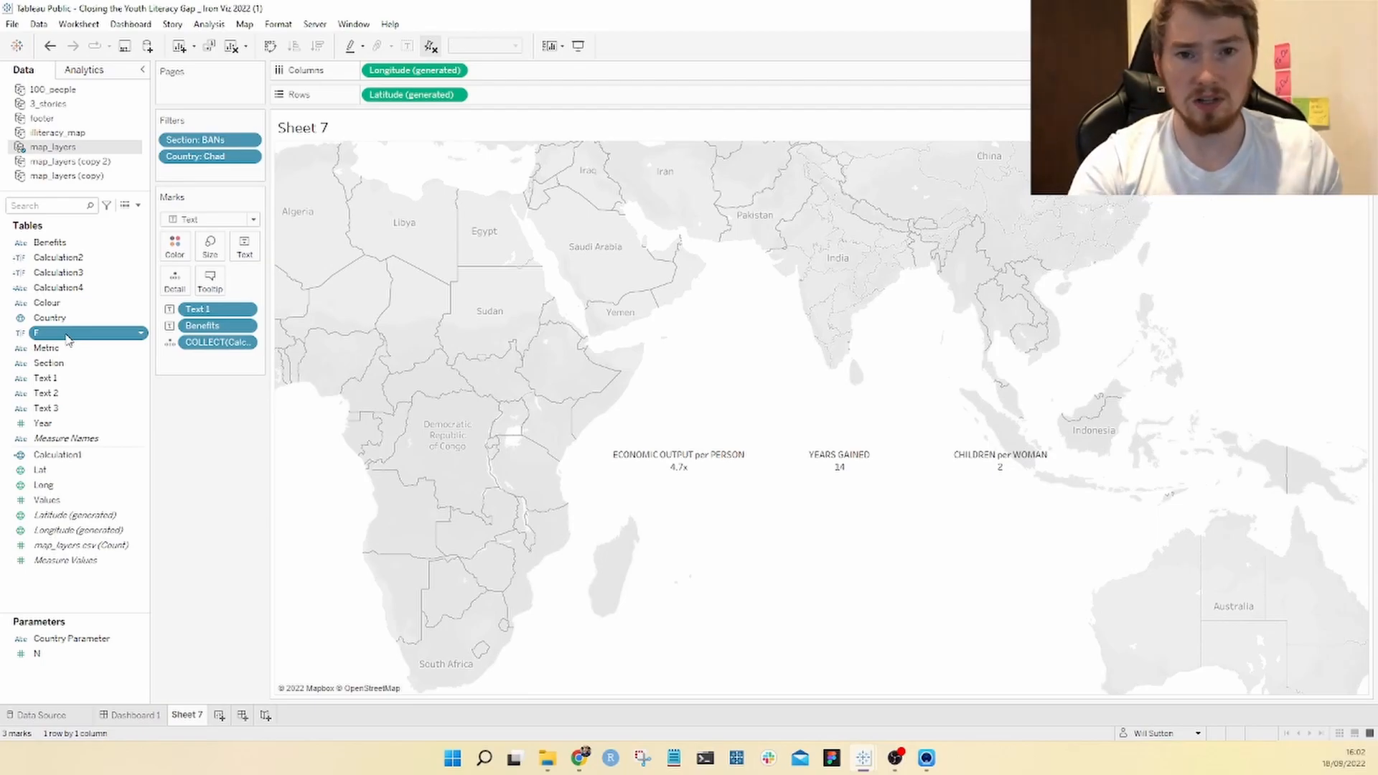
Step: Open the actions of Dashboard 1 and examine the source and fields of its highlight and parameter actions
left_click(128, 716)
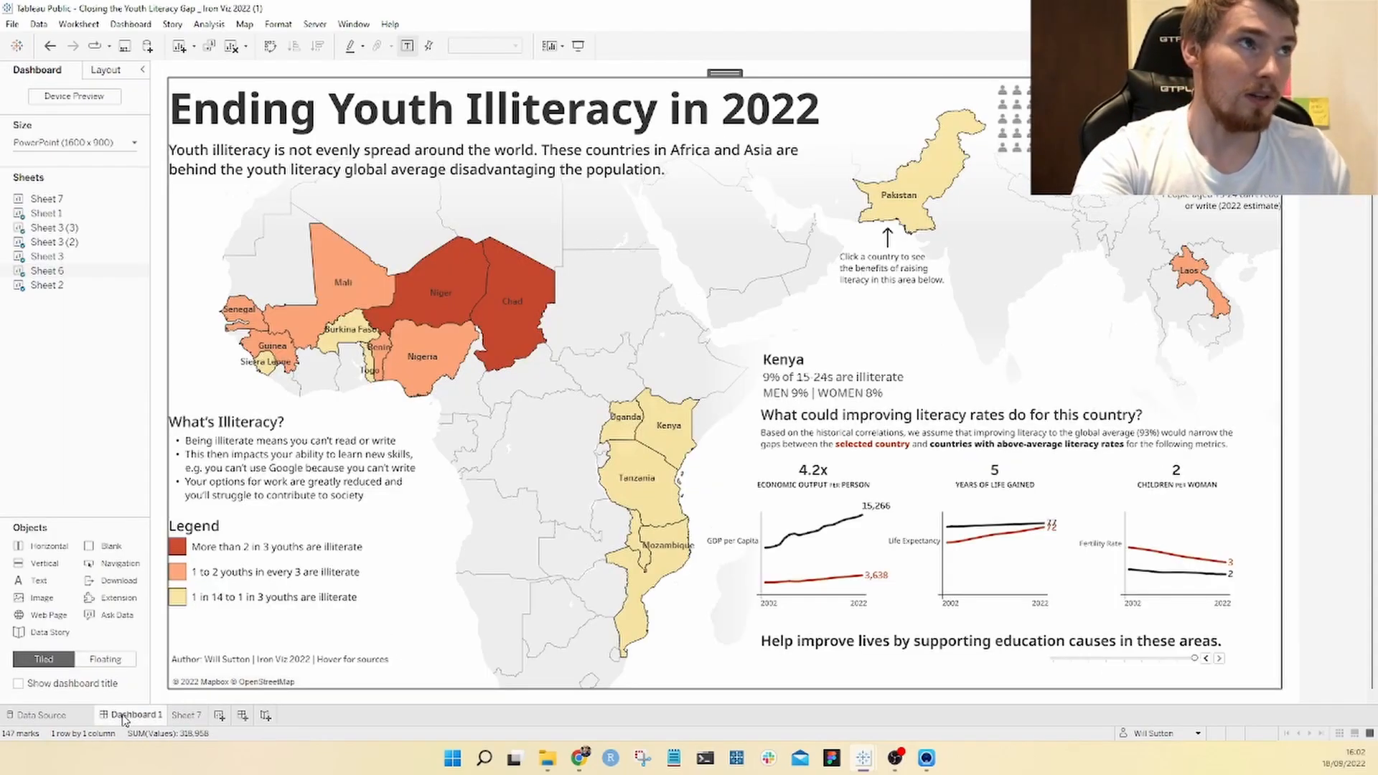
left_click(219, 25)
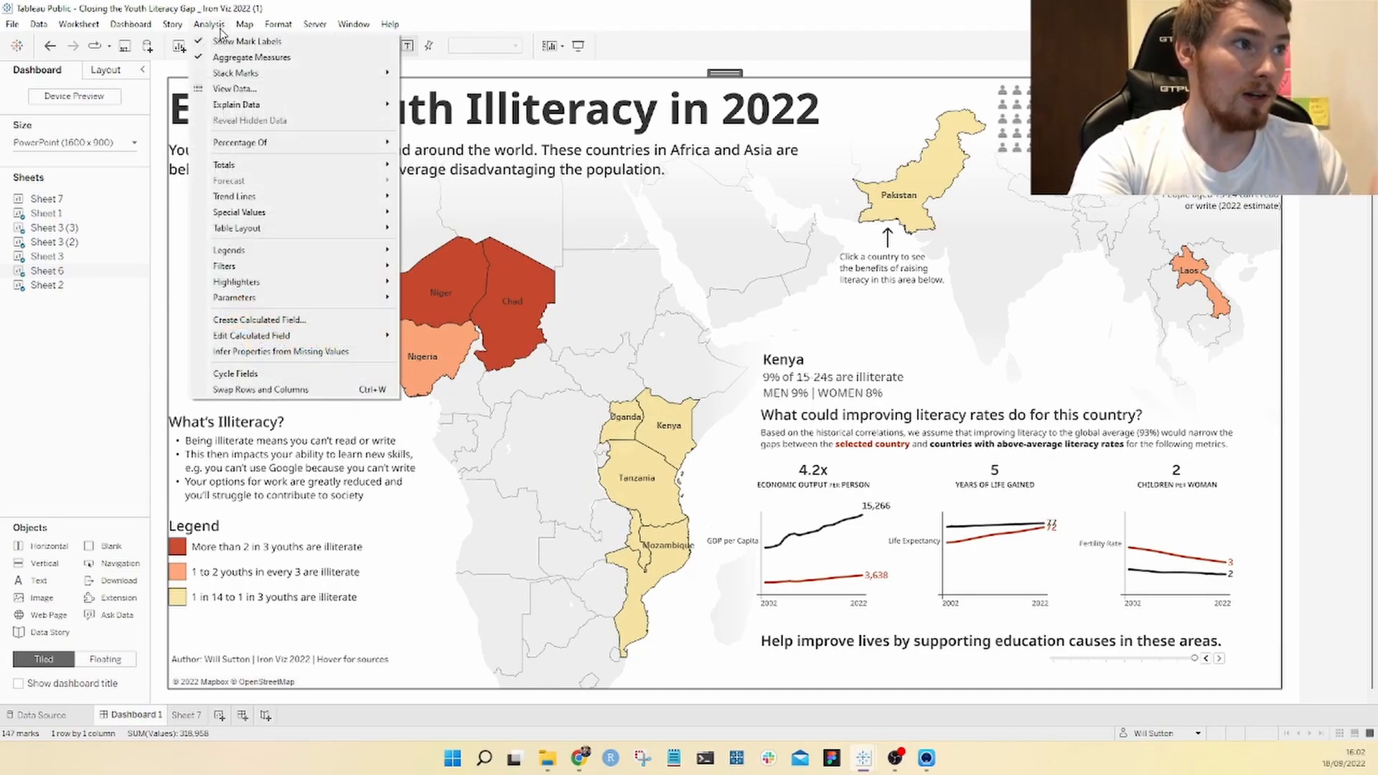
mouse_move(144, 30)
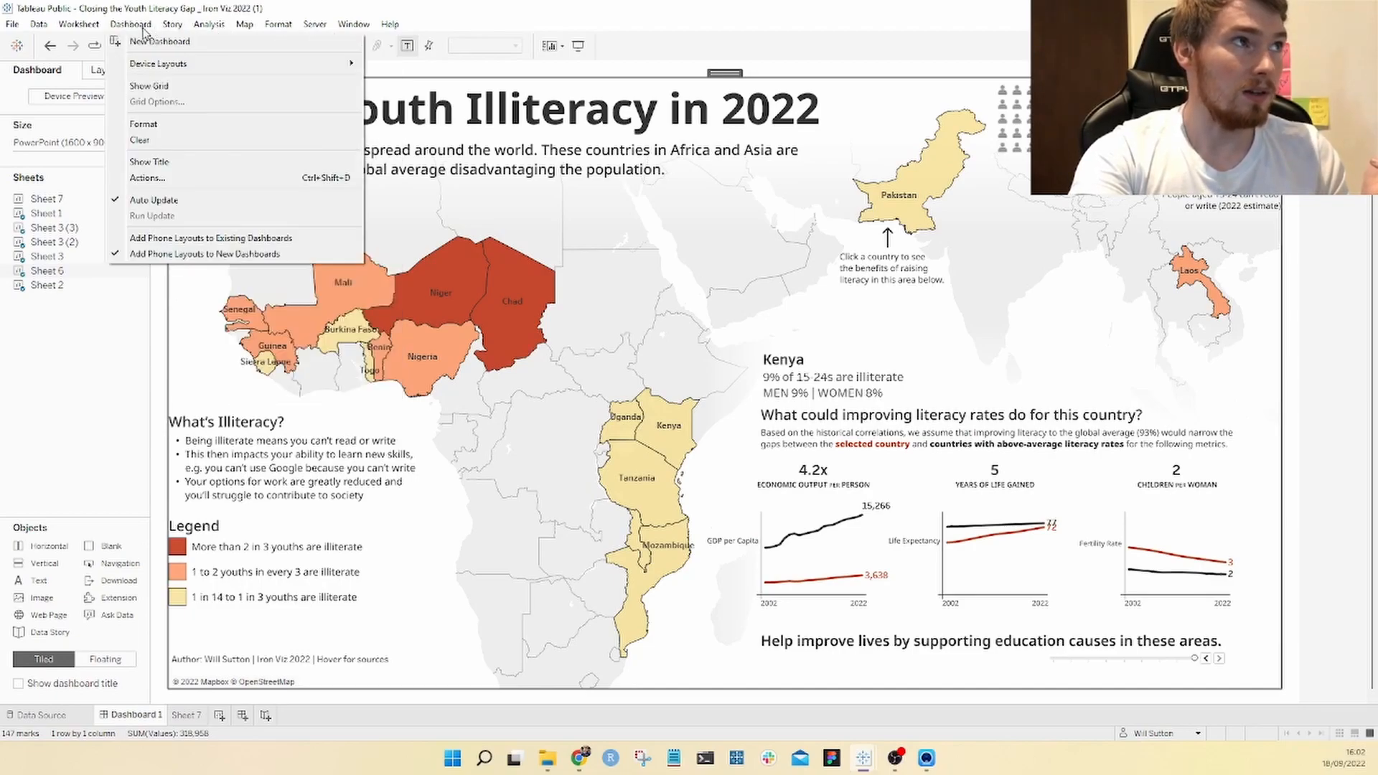
left_click(169, 179)
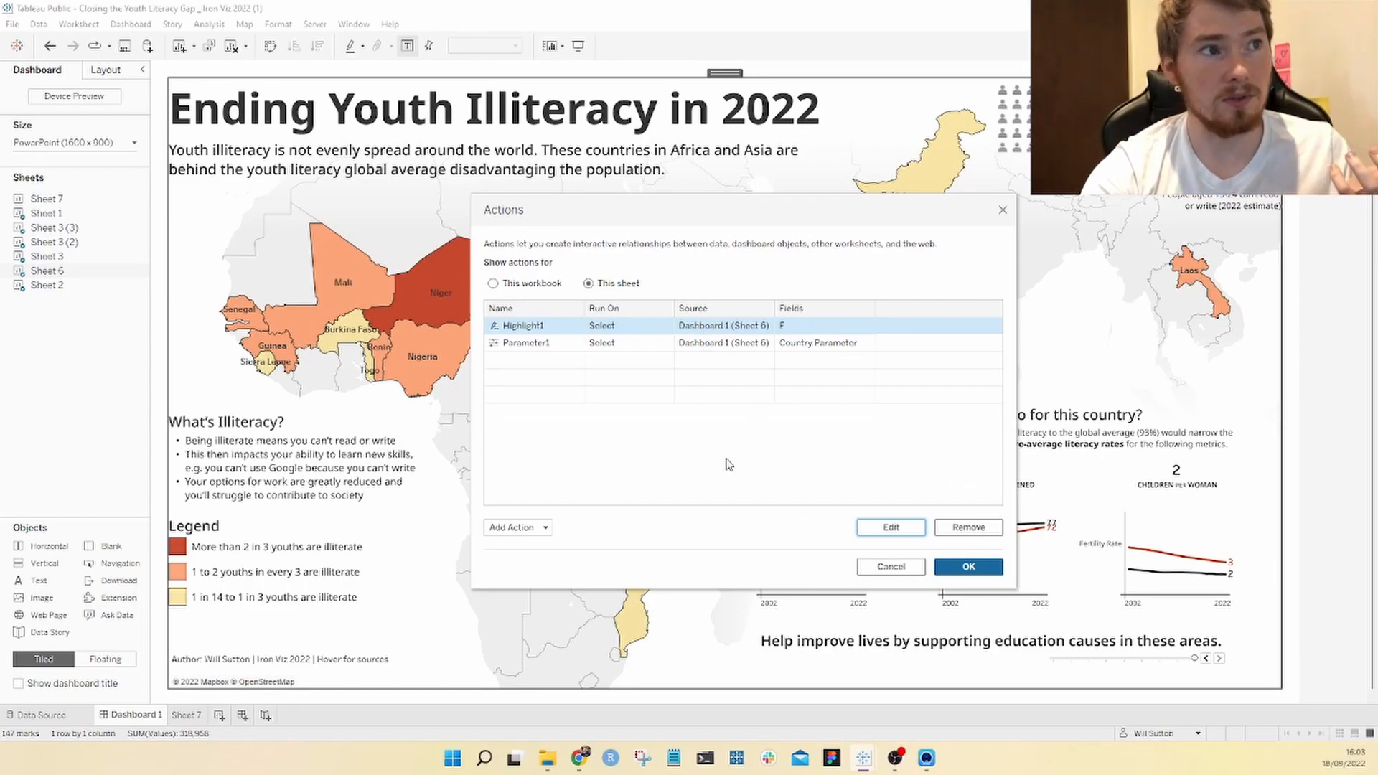
left_click(702, 434)
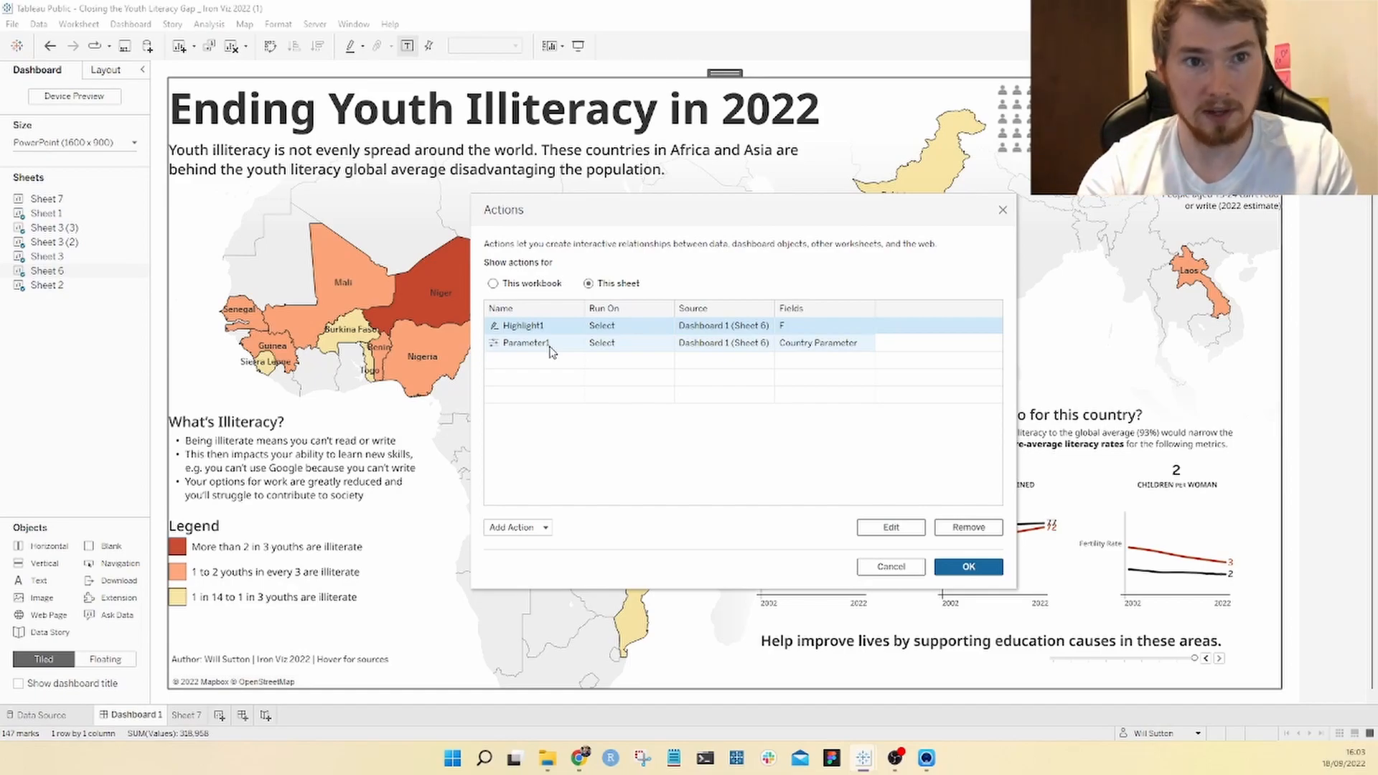
left_click_drag(709, 199, 406, 199)
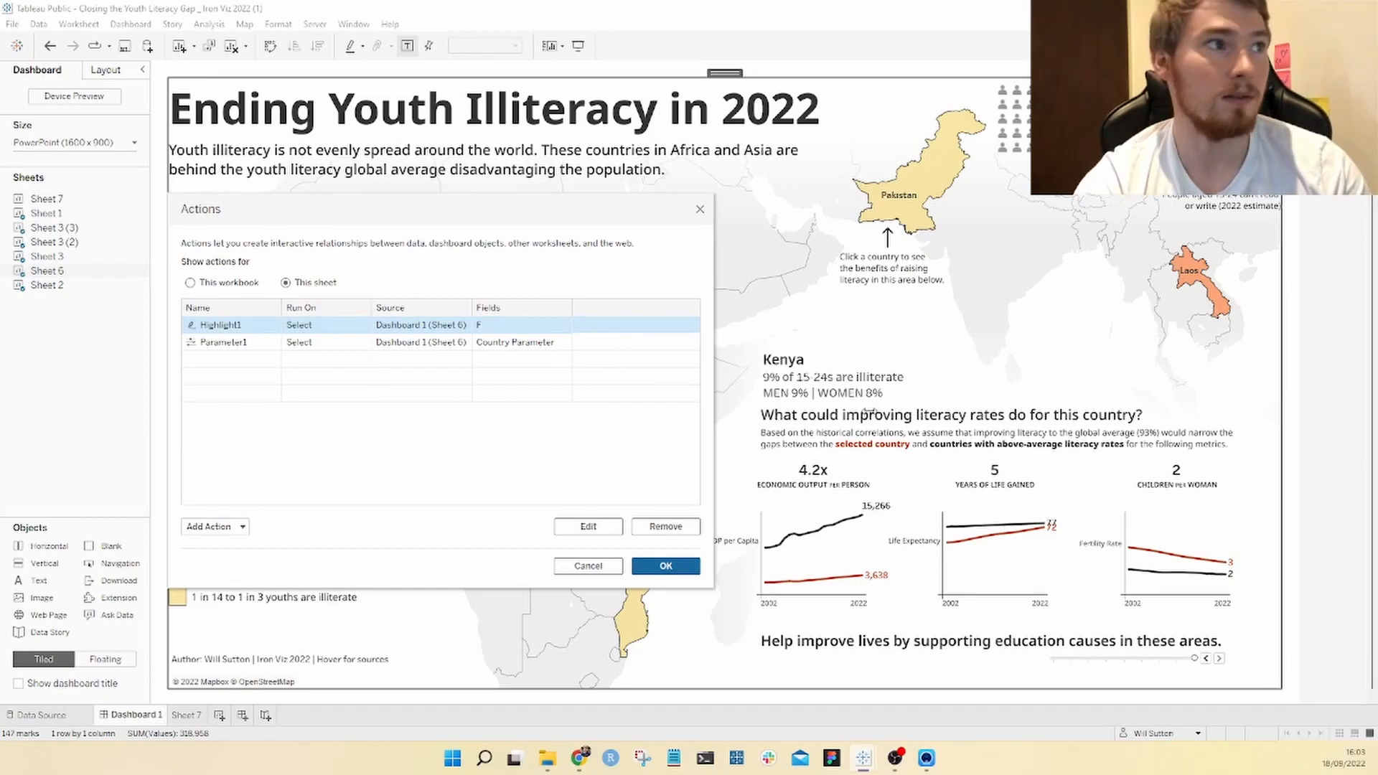
left_click_drag(409, 200, 807, 197)
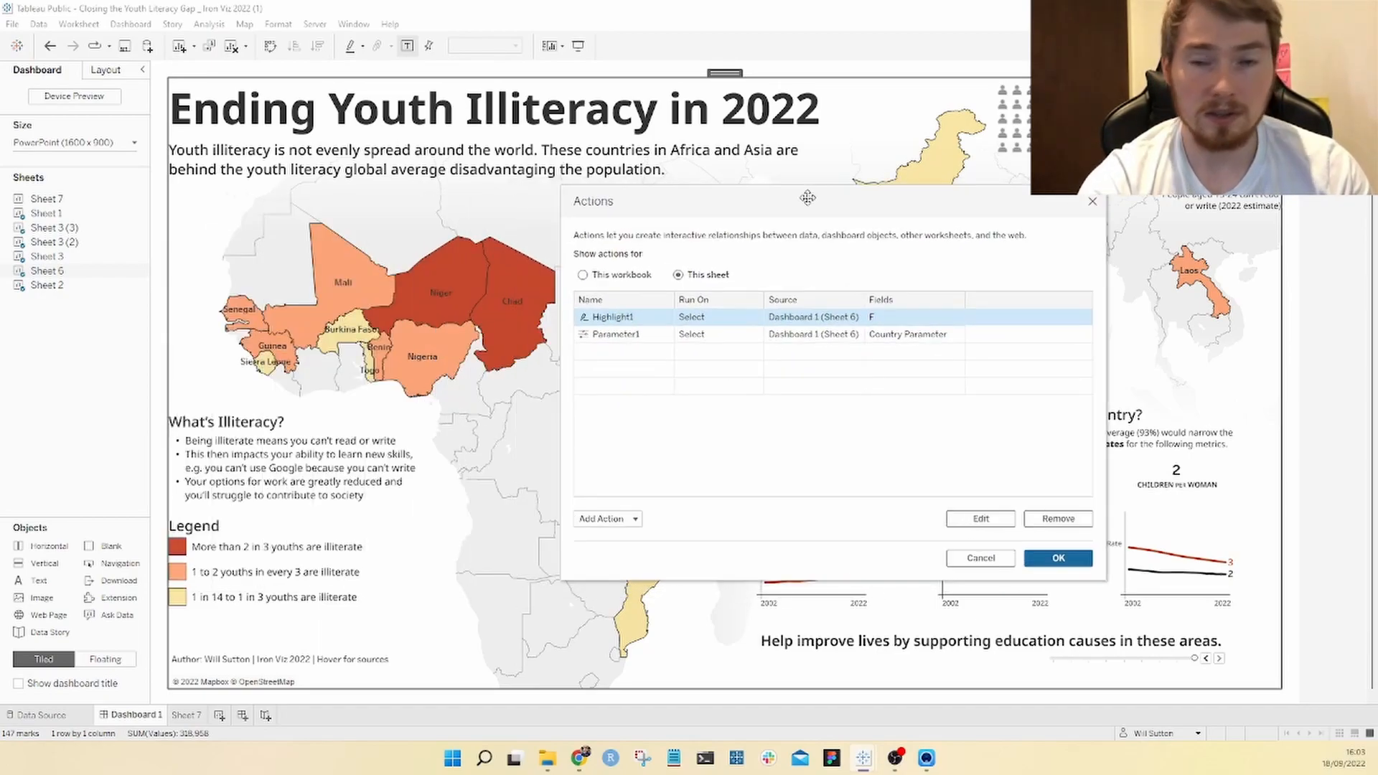
Step: Try the map without the Highlight1 action by removing it and selecting Nigeria, and undo the removal
left_click(1074, 521)
left_click(1037, 560)
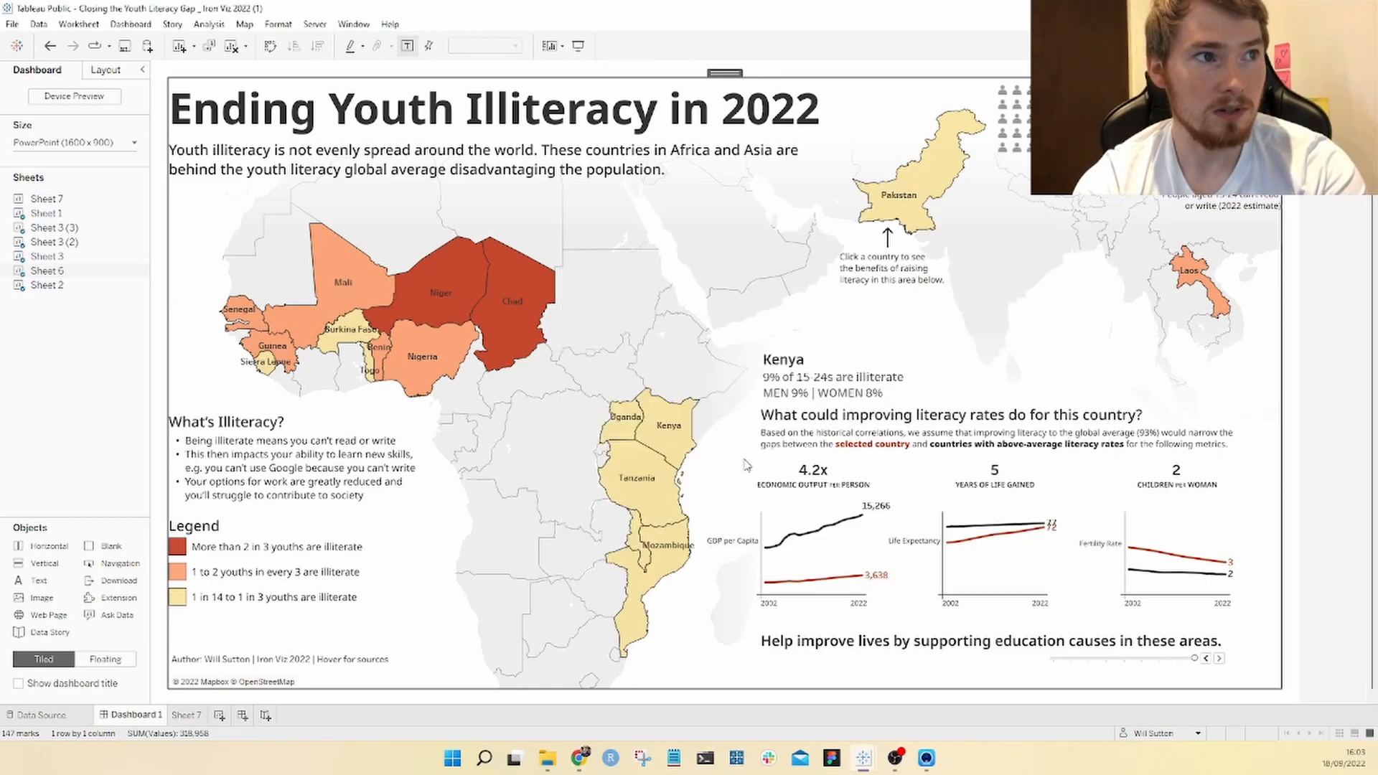
left_click(422, 389)
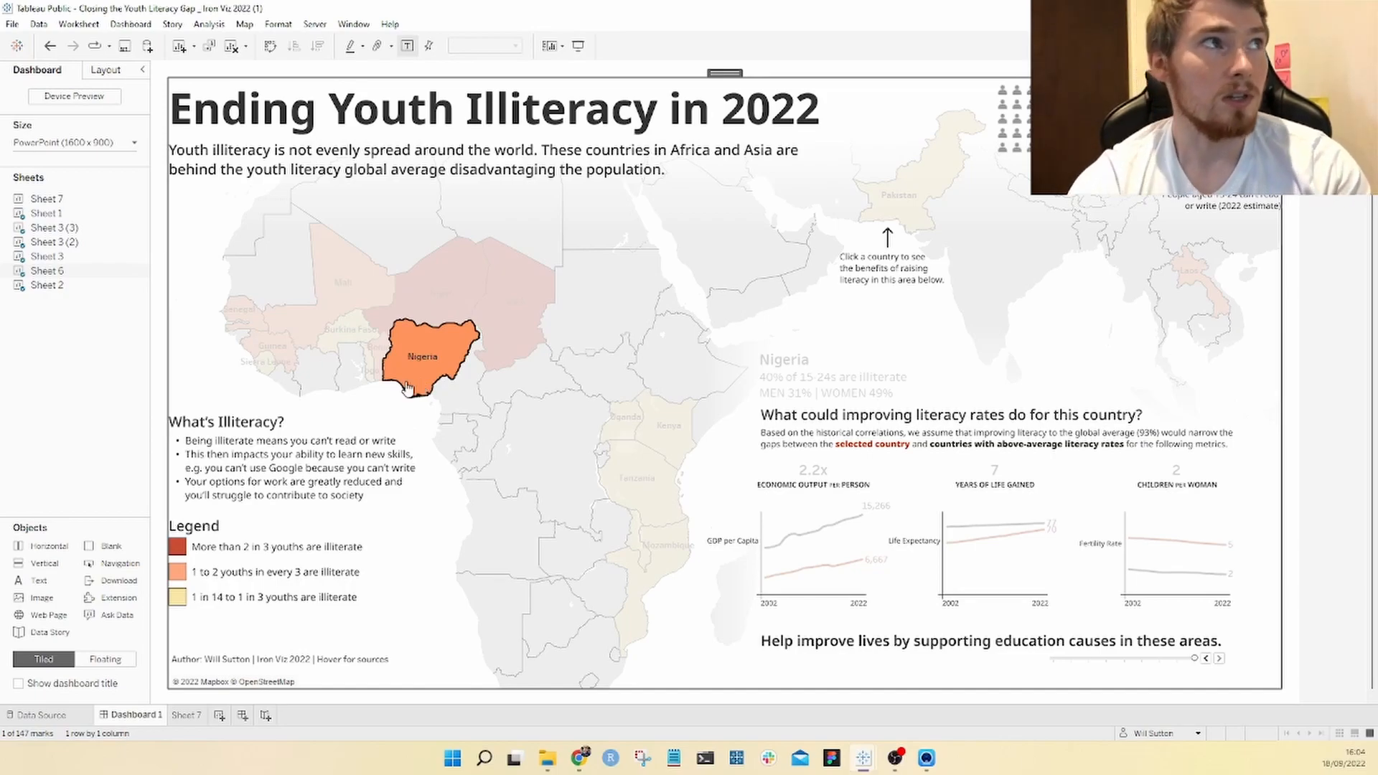
left_click(49, 47)
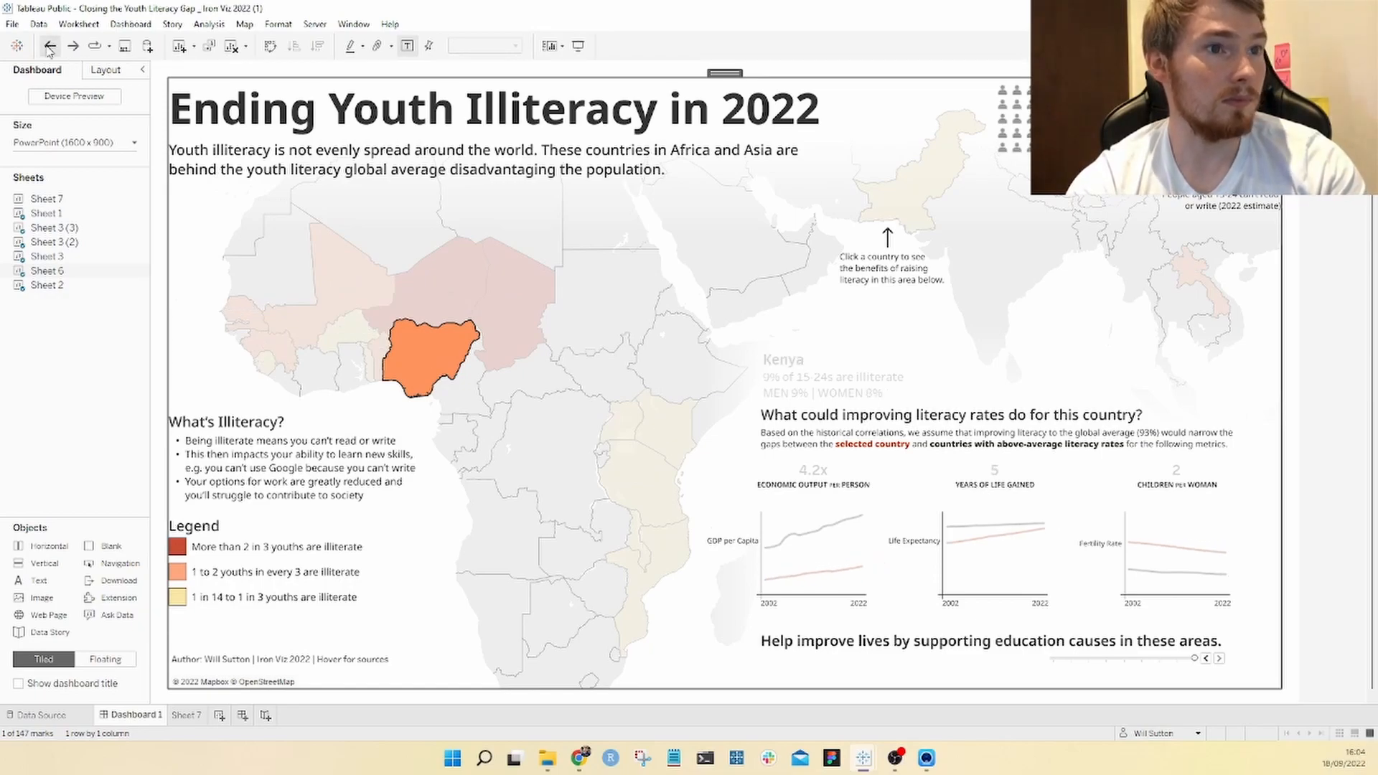
Step: Open the dashboard's Highlight1 action and review its source sheets, target sheets and selected highlighting fields
left_click(209, 23)
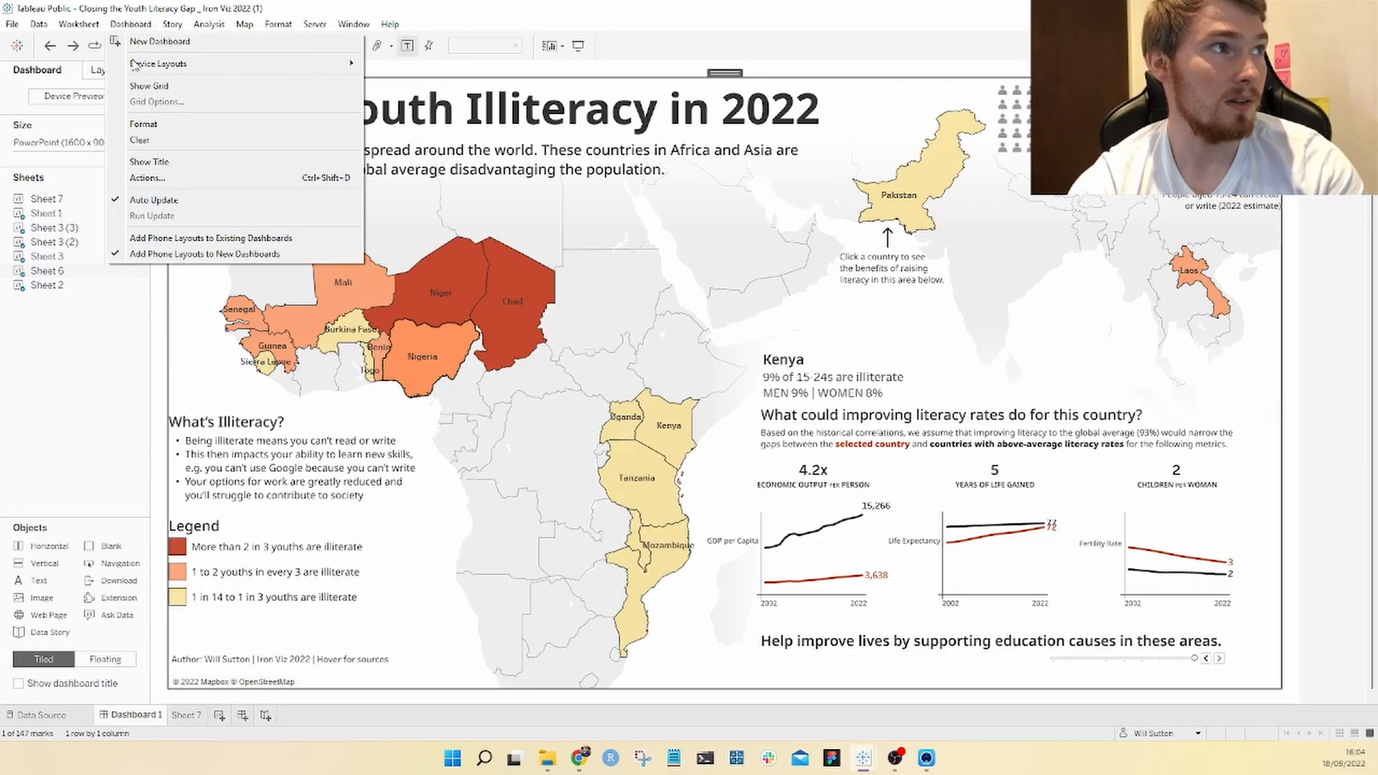
left_click(160, 178)
left_click(526, 336)
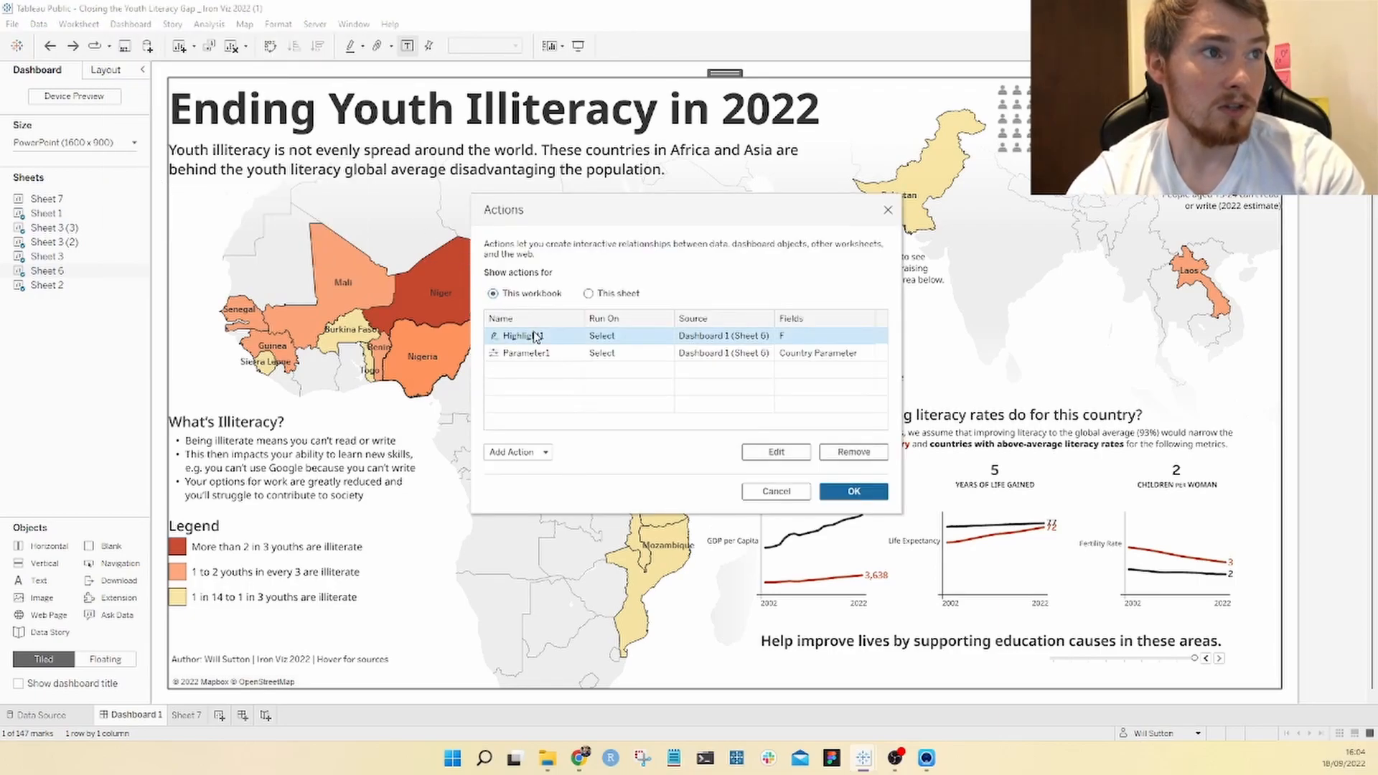
left_click(784, 452)
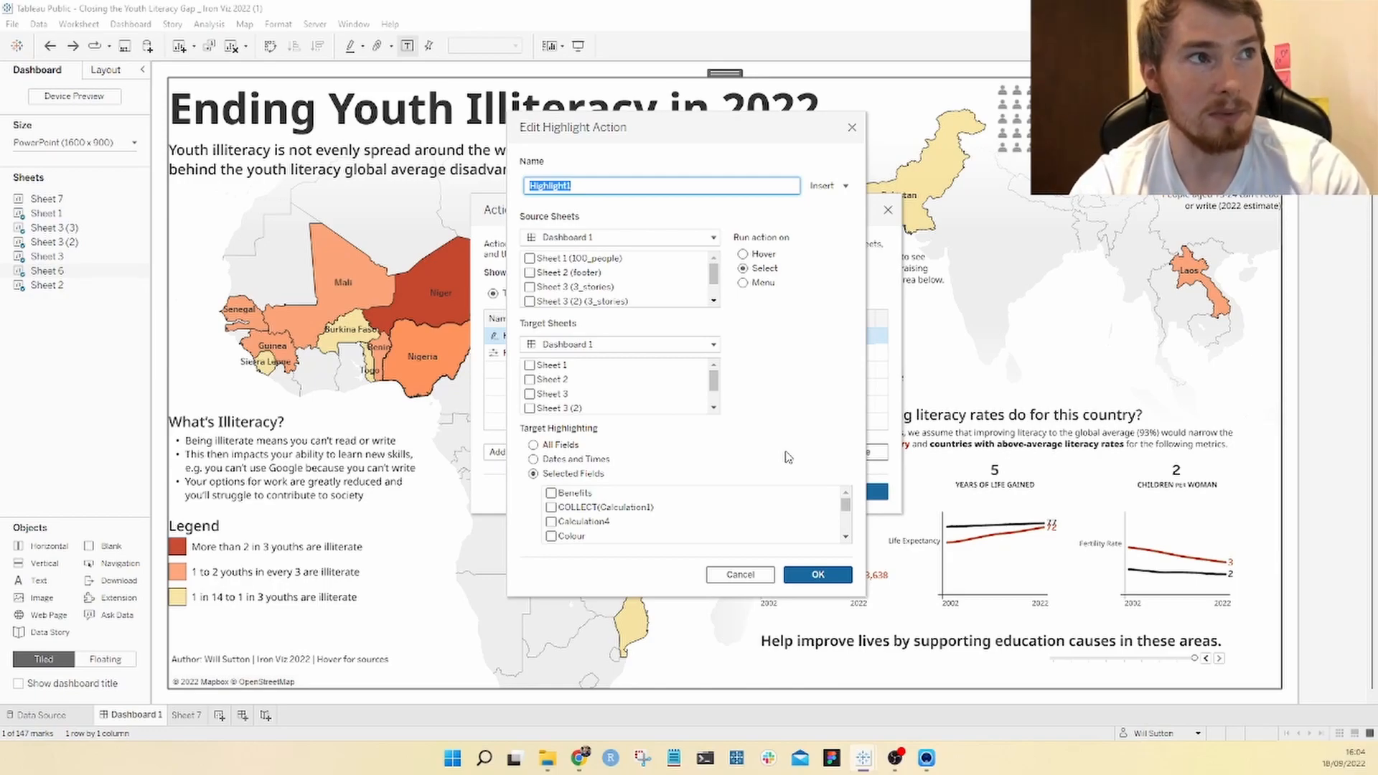
scroll(667, 264, "down", 1)
left_click(574, 301)
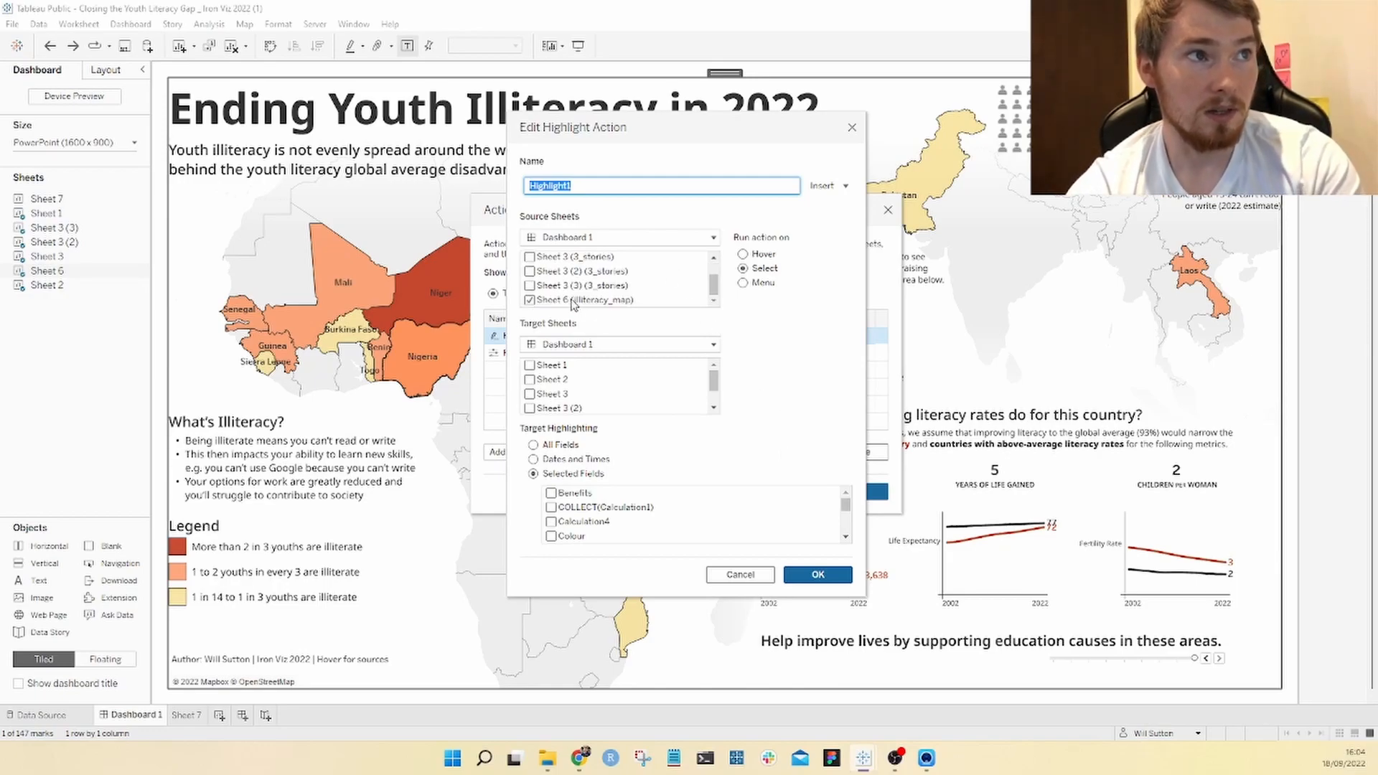
scroll(623, 380, "down", 1)
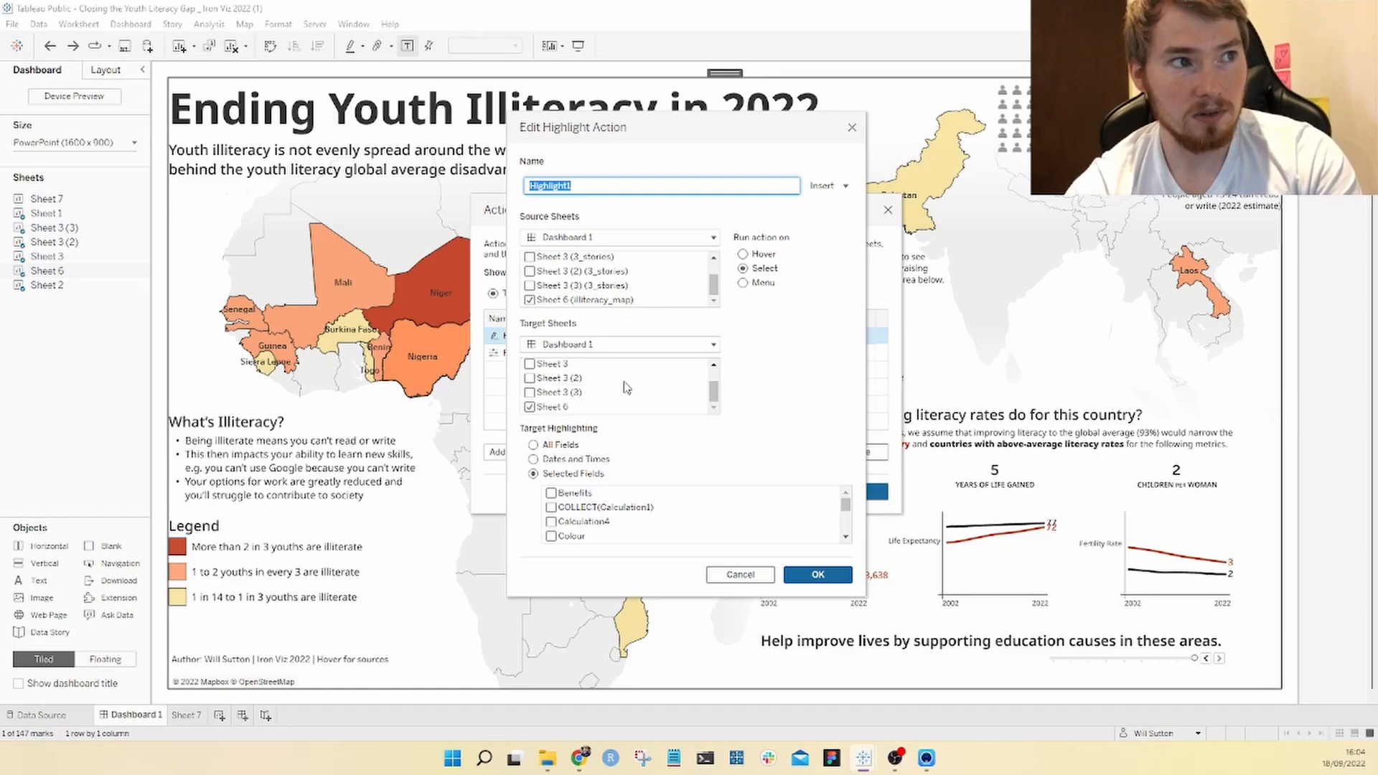
scroll(720, 511, "down", 3)
scroll(707, 519, "up", 3)
left_click(579, 523)
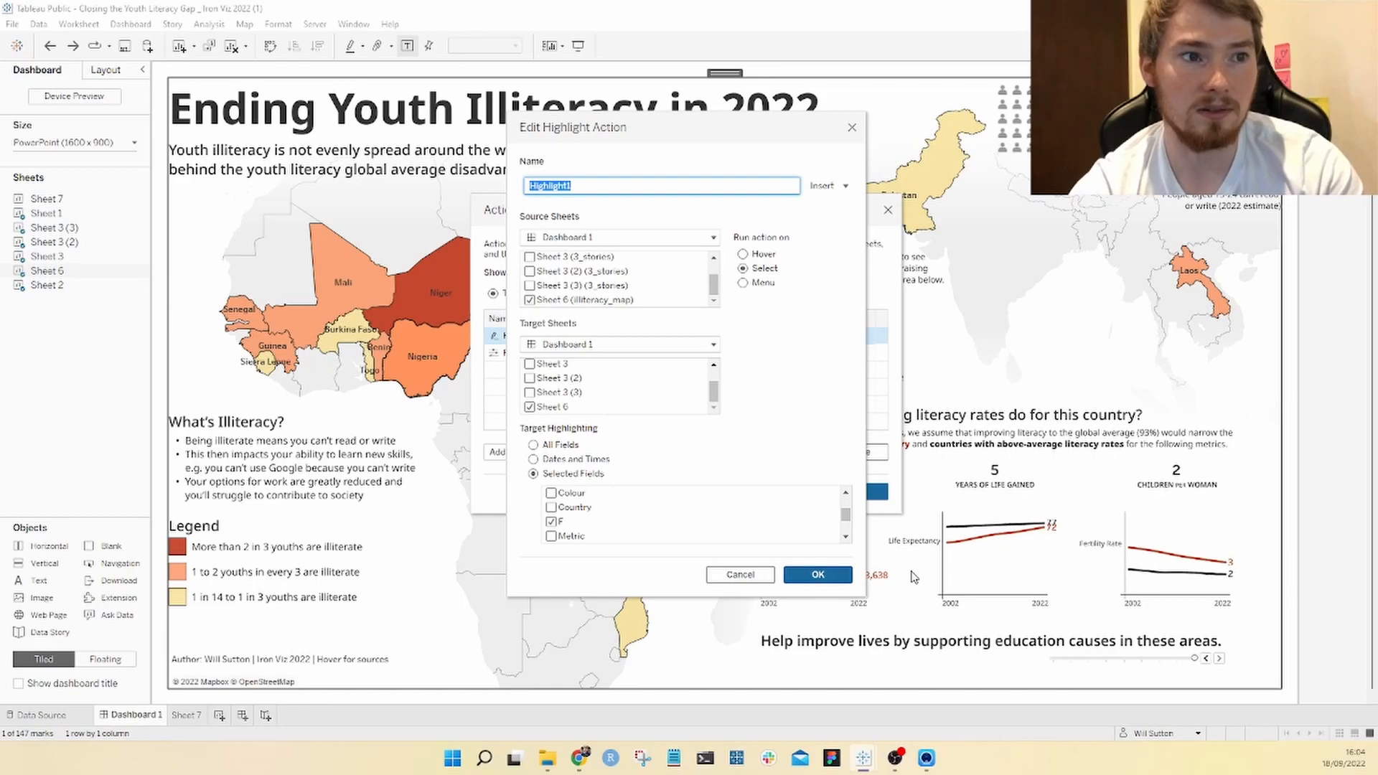
left_click(845, 578)
left_click(853, 492)
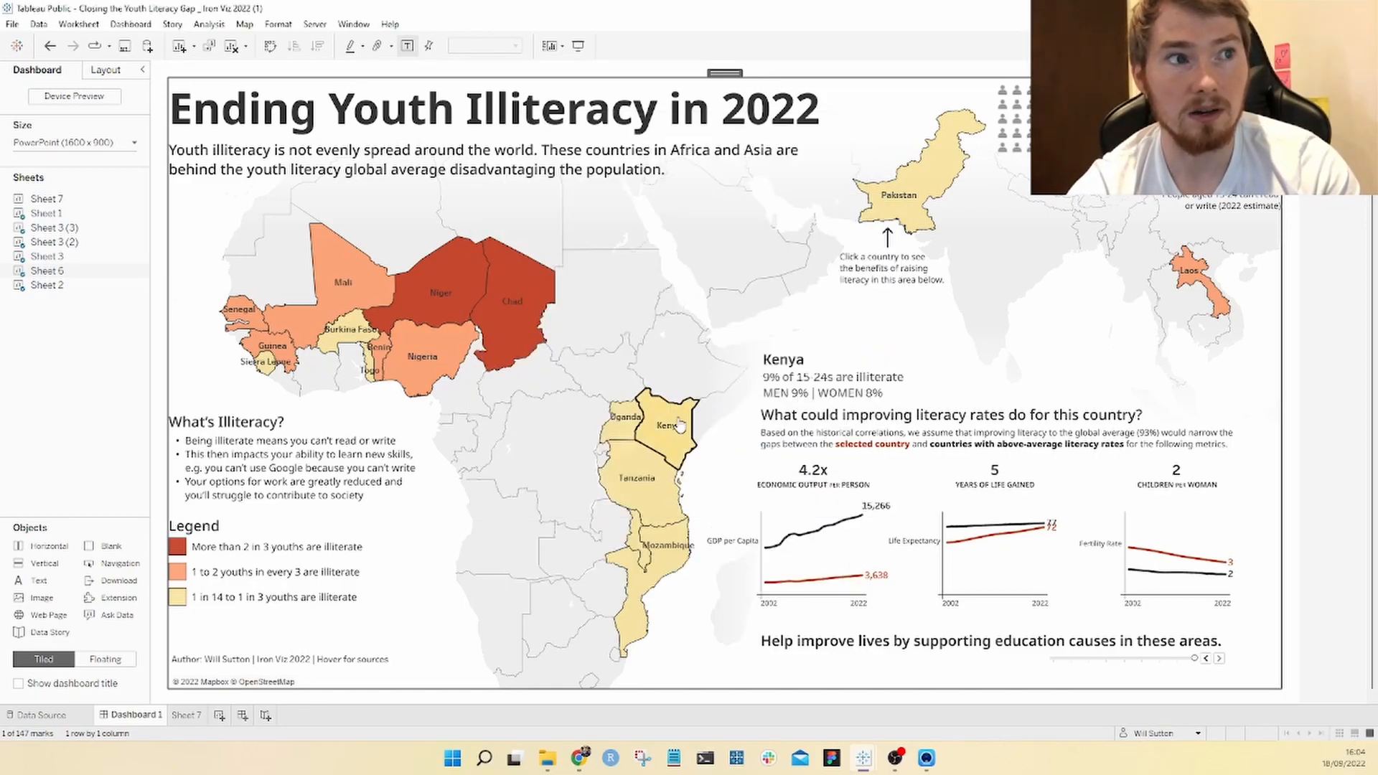
Step: Select Tanzania on the map to view its literacy profile and benefits, and clear the selection
left_click(636, 477)
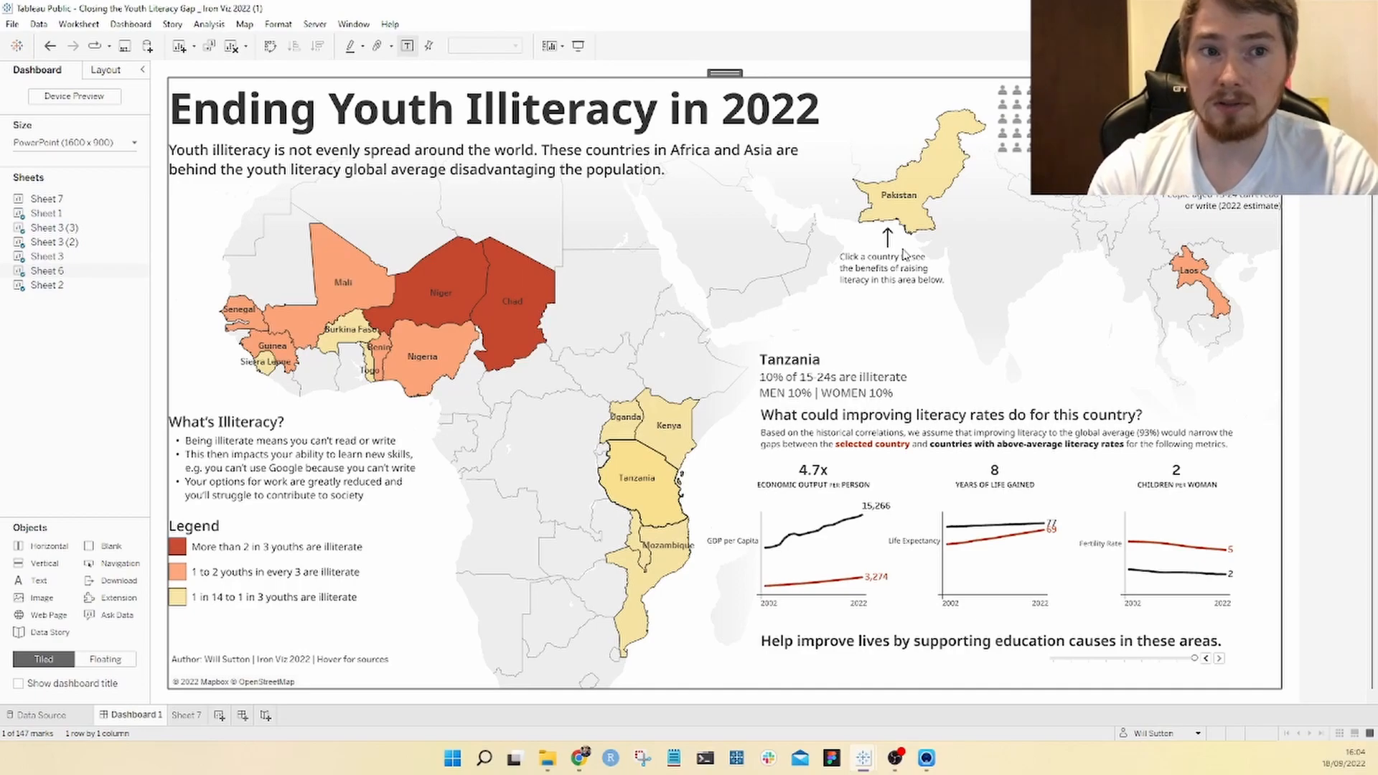
left_click(762, 314)
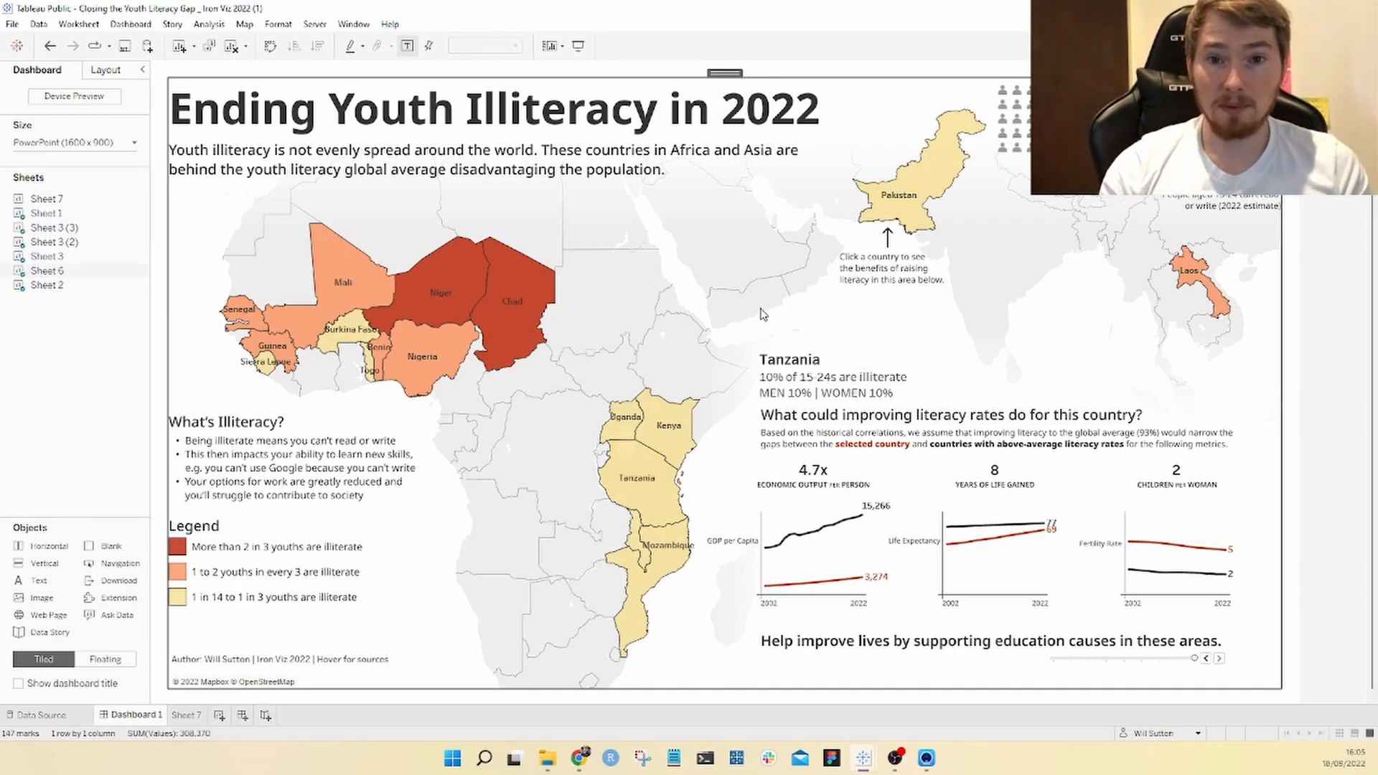